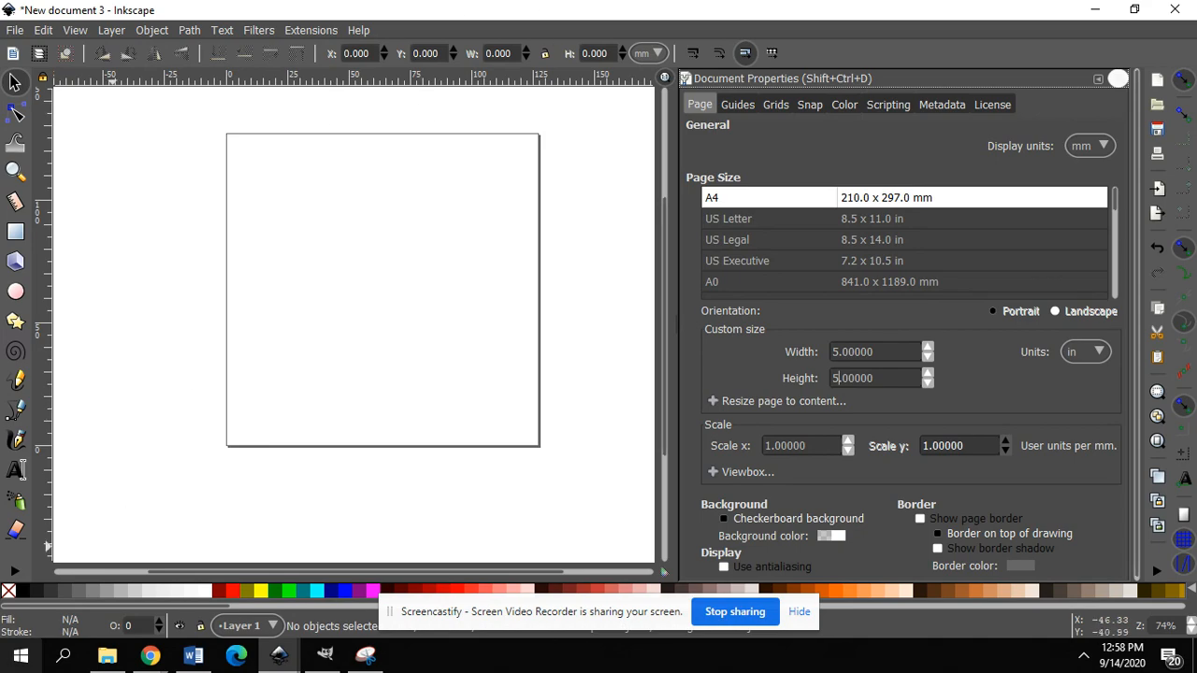
Collapse the Document Properties dialog, show the Layers dialog and enlarge it in both width and height
{"action": "left_click", "coordinate": [1098, 79]}
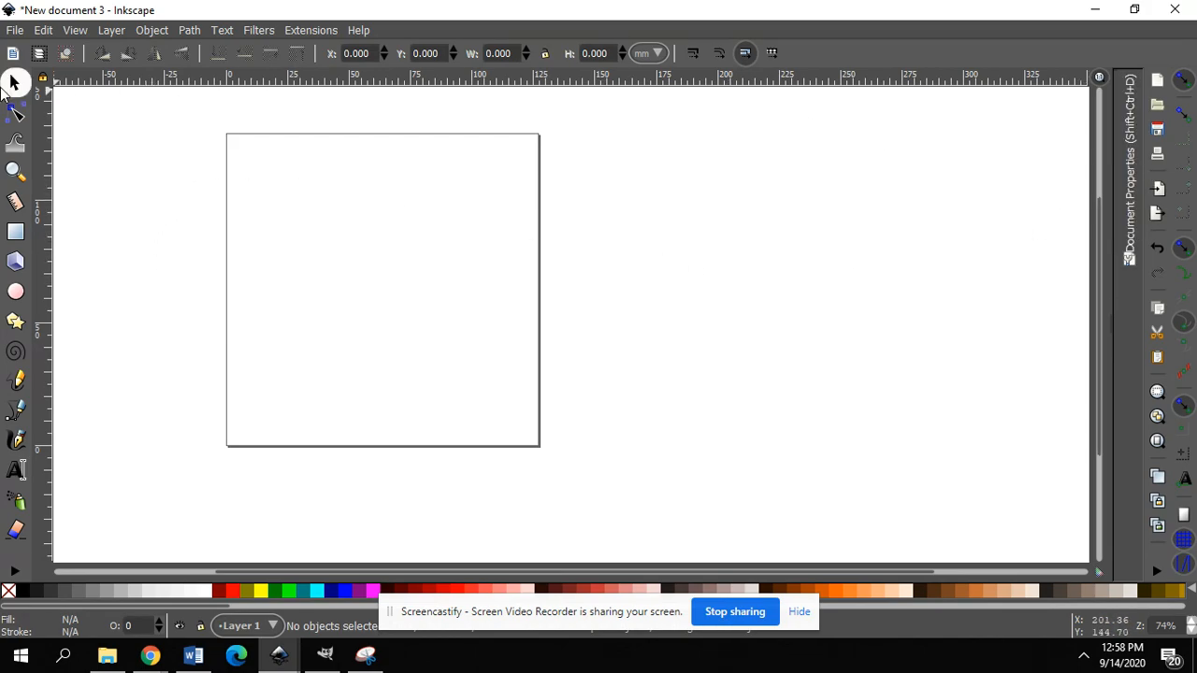
{"action": "left_click", "coordinate": [112, 30]}
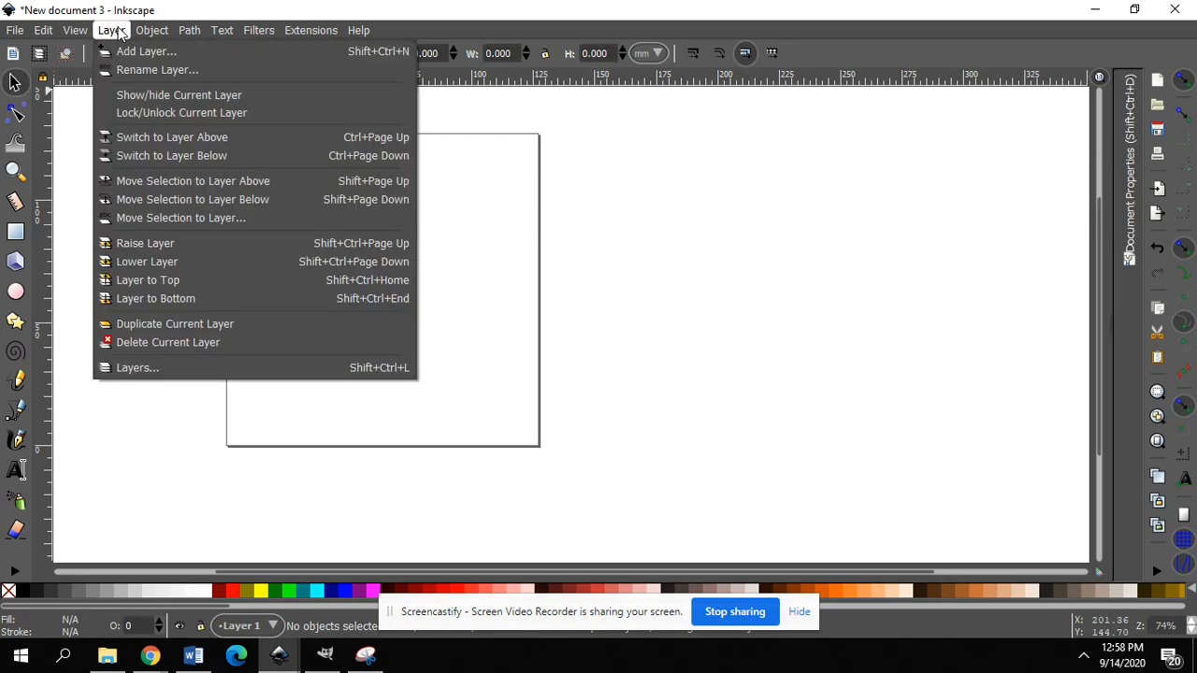
{"action": "left_click", "coordinate": [159, 369]}
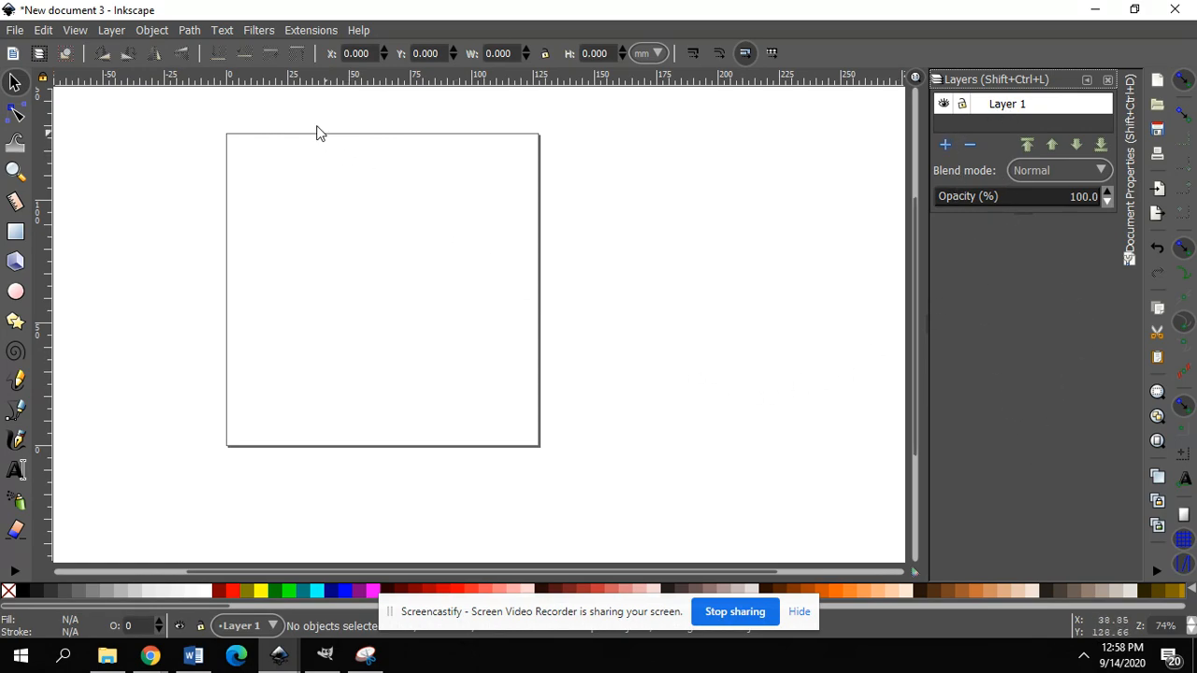
{"action": "left_click", "coordinate": [112, 30]}
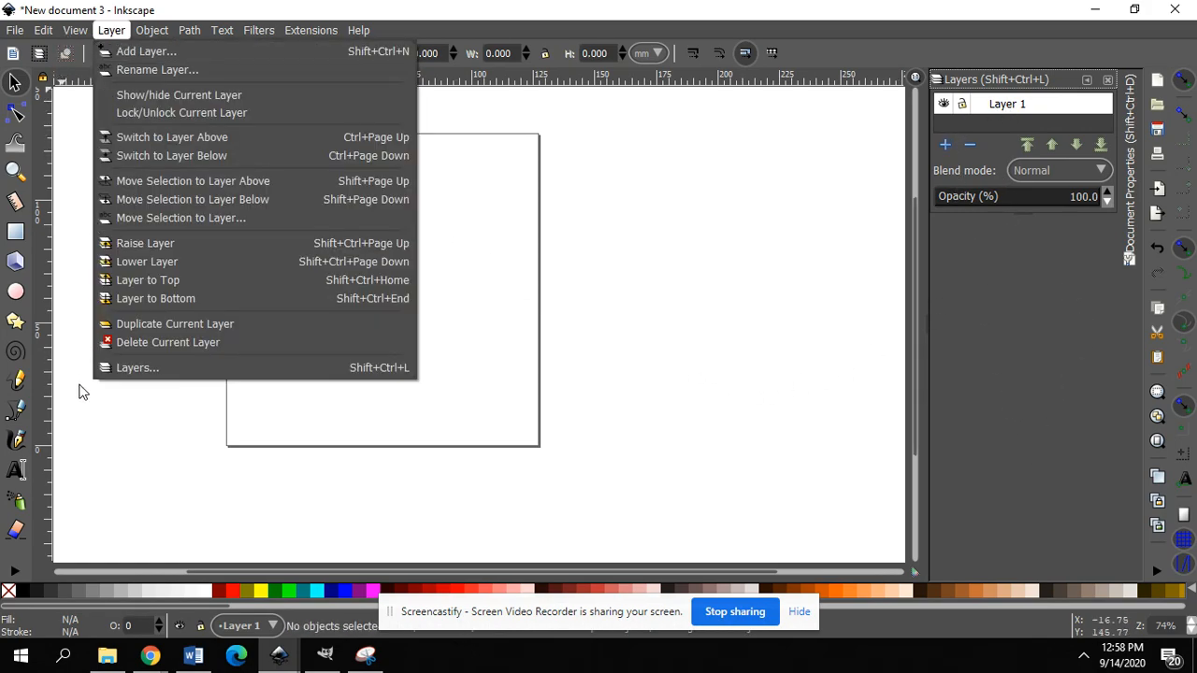
{"action": "left_click", "coordinate": [127, 371]}
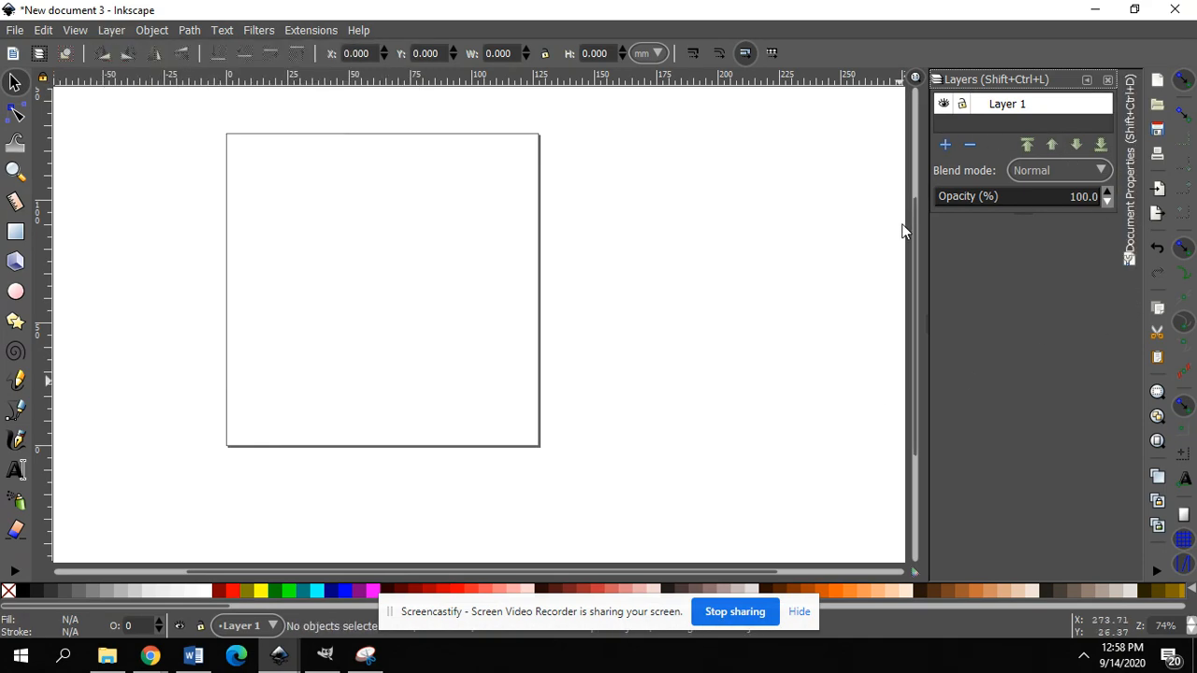
{"action": "left_click_drag", "start_coordinate": [925, 323], "coordinate": [617, 328]}
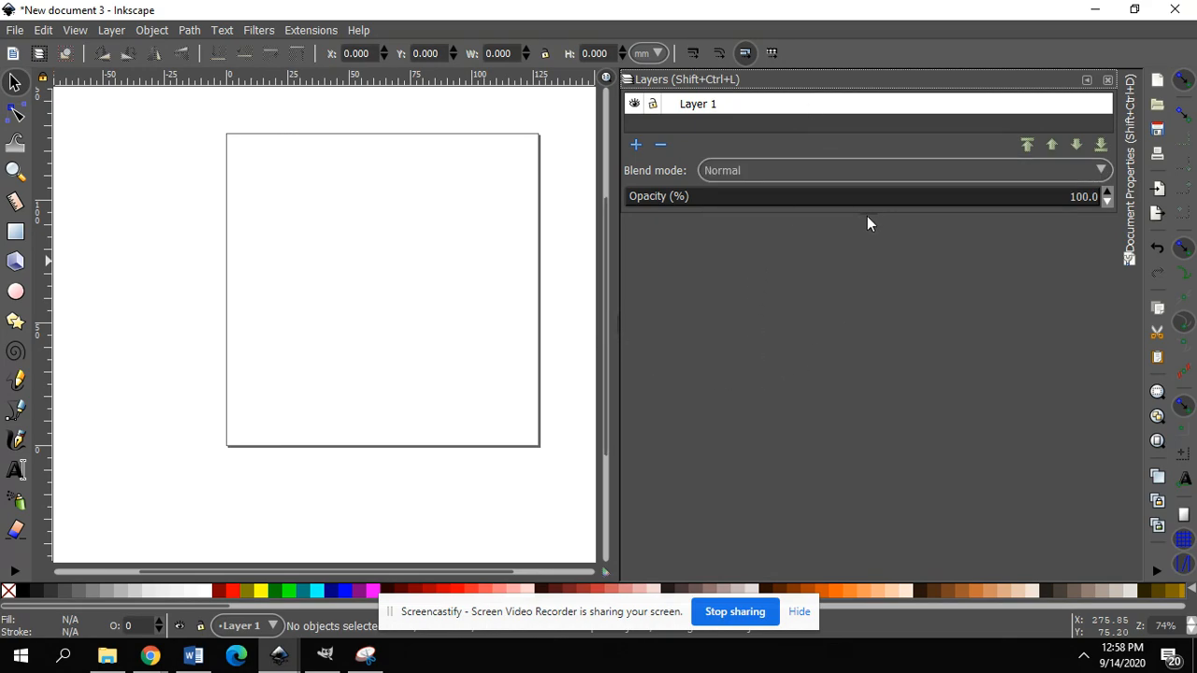
{"action": "left_click_drag", "start_coordinate": [866, 213], "coordinate": [854, 403]}
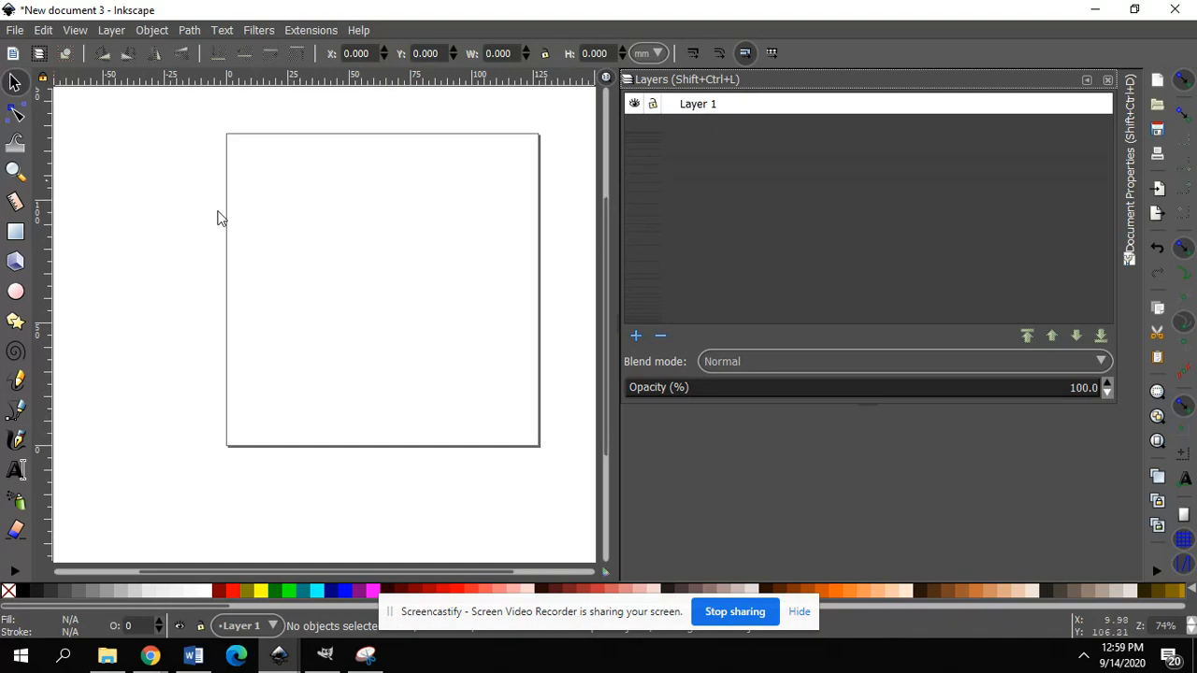
Draw a black square of about 129 by 130 mm covering the whole page on Layer 1 and deselect it
{"action": "left_click", "coordinate": [15, 231]}
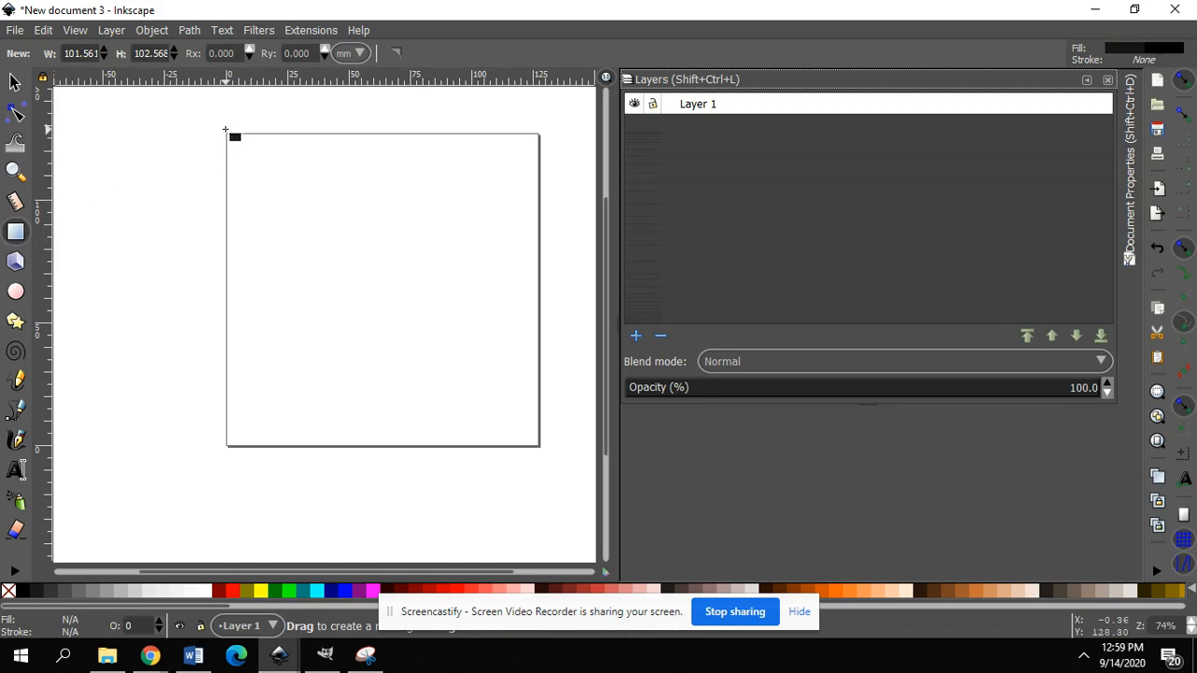
{"action": "mouse_move", "coordinate": [226, 135]}
{"action": "left_mouse_down"}
{"action": "mouse_move", "coordinate": [462, 426]}
{"action": "mouse_move", "coordinate": [543, 451]}
{"action": "left_mouse_up"}
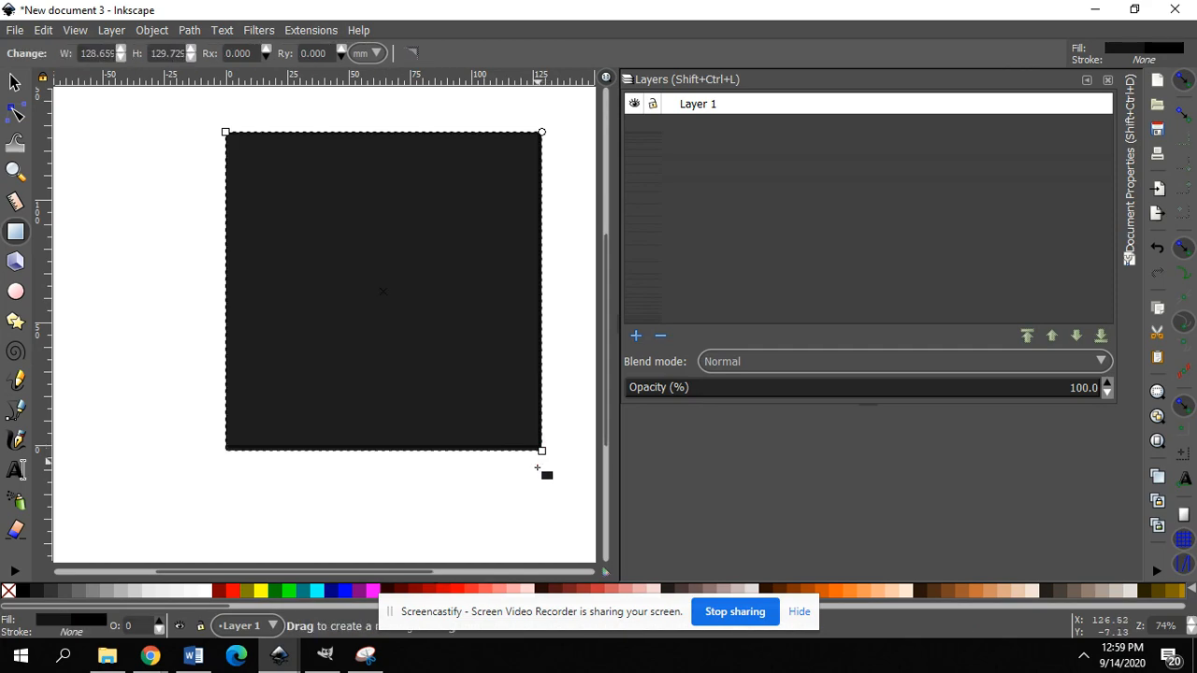
{"action": "left_click", "coordinate": [15, 83]}
{"action": "left_click", "coordinate": [102, 155]}
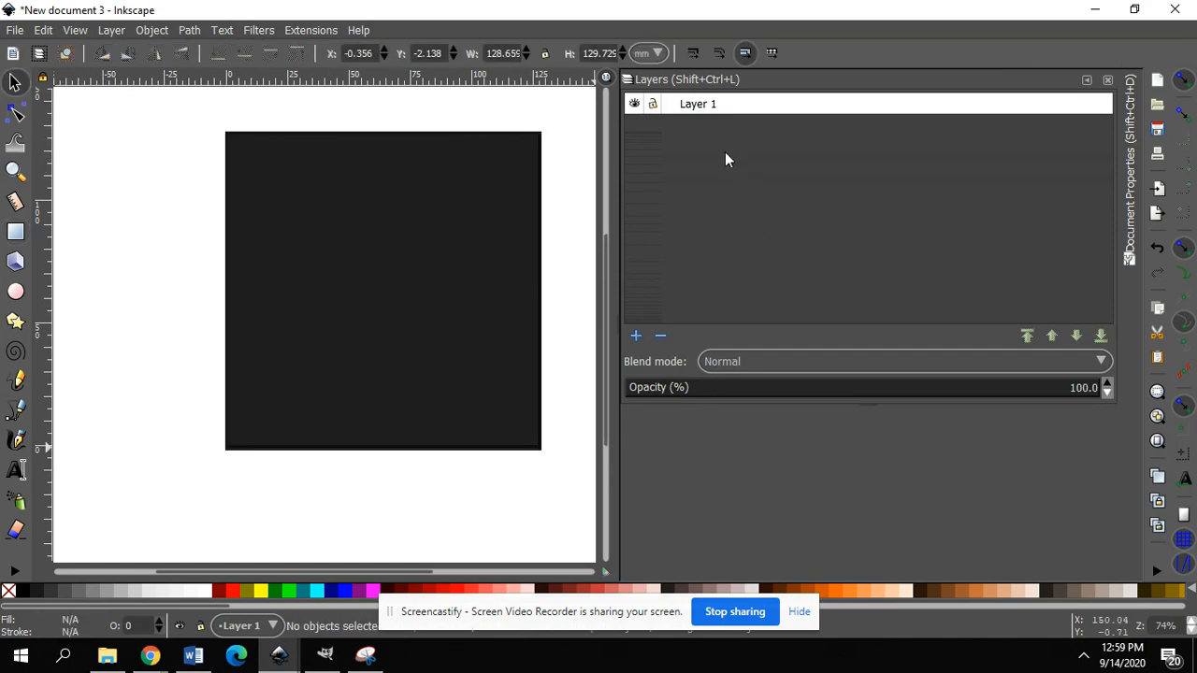
Lock Layer 1 and try to move the black square on the canvas
{"action": "left_click", "coordinate": [654, 104]}
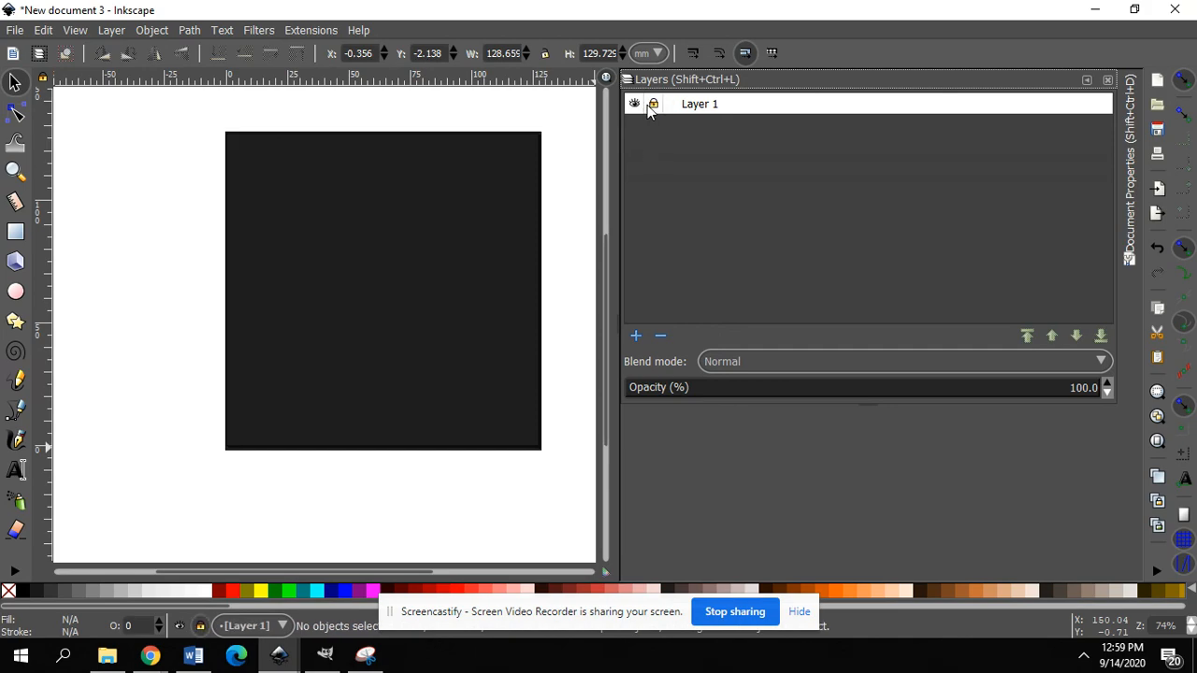
{"action": "left_click_drag", "start_coordinate": [383, 224], "coordinate": [314, 267]}
{"action": "left_click_drag", "start_coordinate": [257, 279], "coordinate": [314, 337]}
{"action": "left_click_drag", "start_coordinate": [274, 162], "coordinate": [374, 176]}
{"action": "left_click_drag", "start_coordinate": [577, 176], "coordinate": [594, 239]}
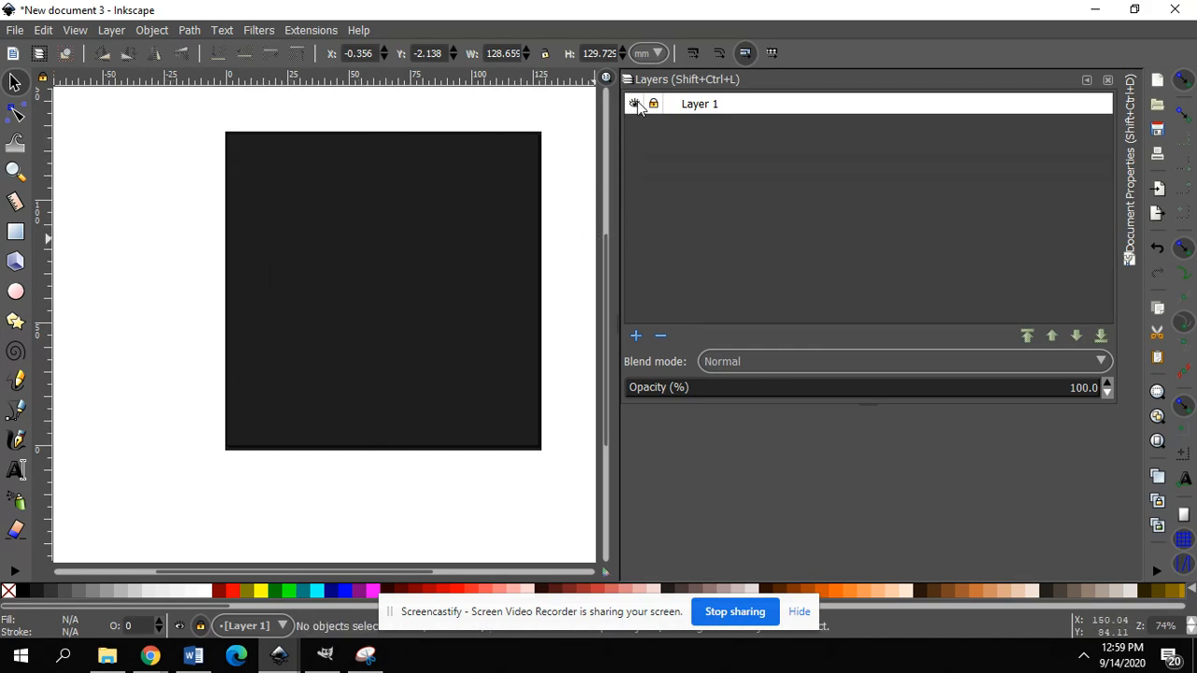
Hide and show Layer 1 twice
{"action": "left_click", "coordinate": [635, 104]}
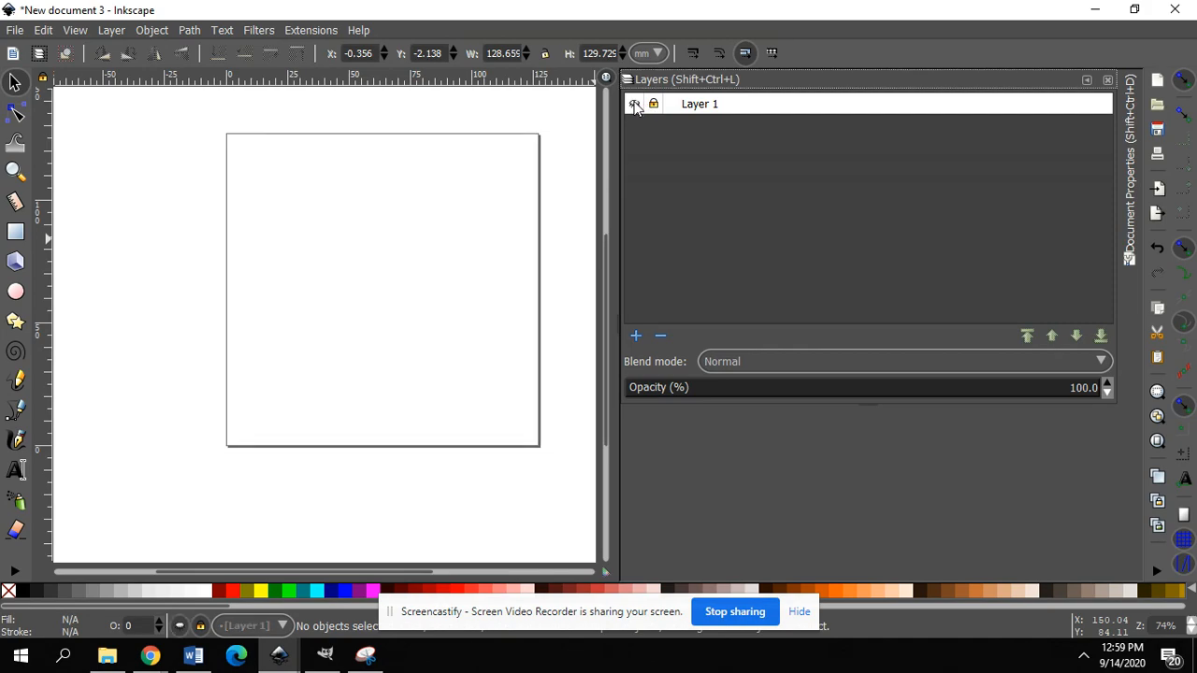
{"action": "left_click", "coordinate": [635, 103]}
{"action": "left_click", "coordinate": [635, 104]}
{"action": "left_click", "coordinate": [635, 103]}
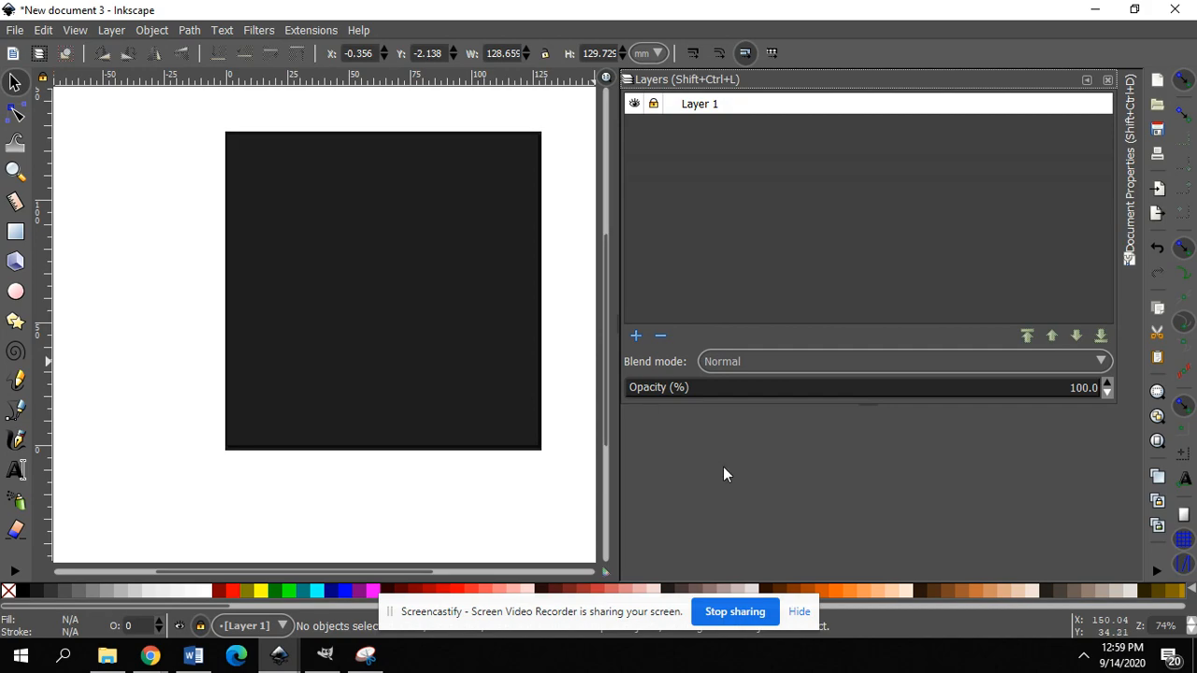
Add a layer named FLower above the current layer
{"action": "left_click", "coordinate": [635, 335]}
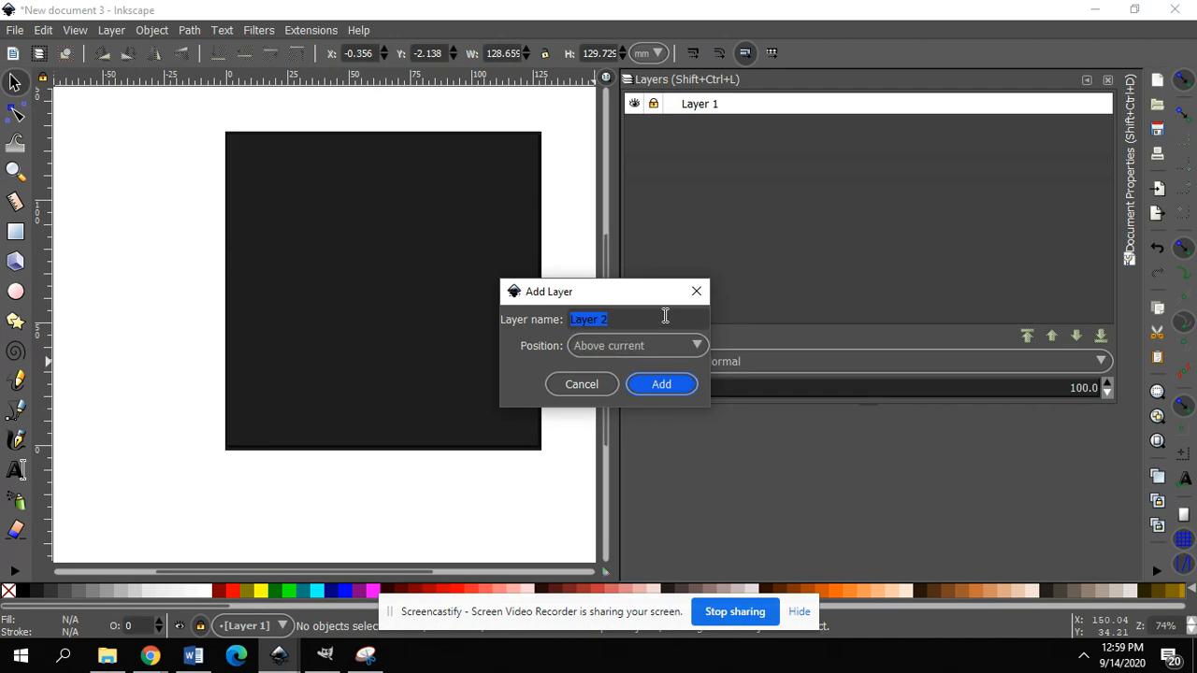
{"action": "type", "text": "FLower"}
{"action": "left_click", "coordinate": [659, 381]}
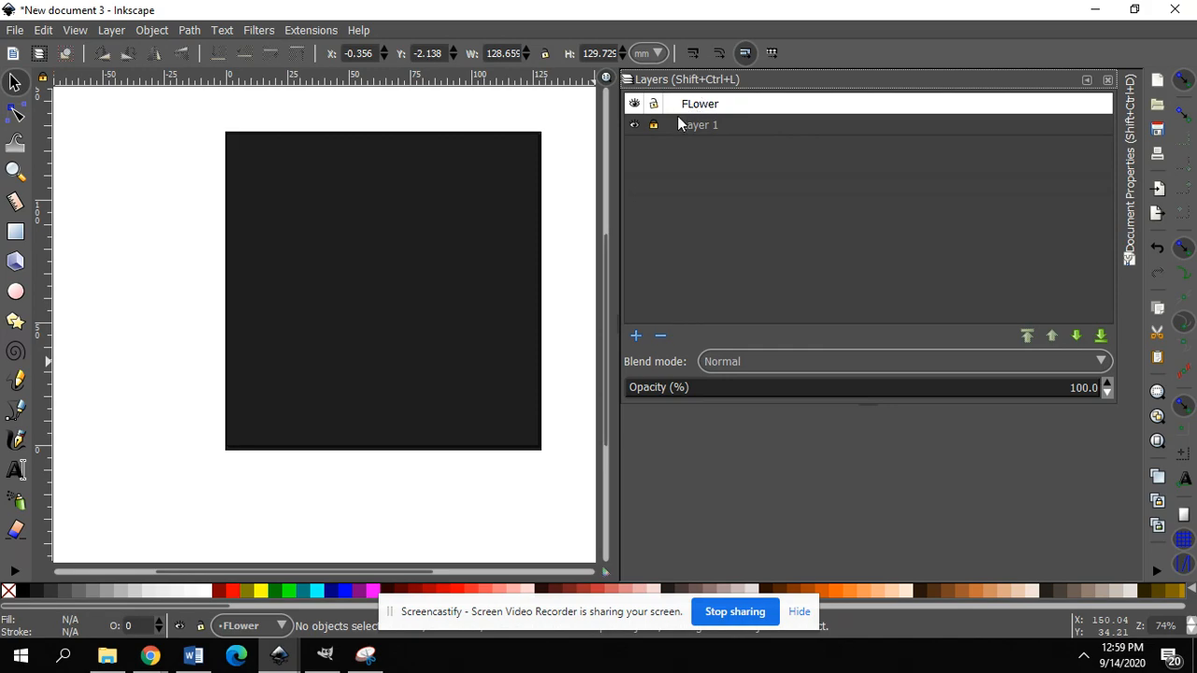
Switch to GIMP, undo the cut of the hibiscus flower and cut the selected flower again
{"action": "mouse_move", "coordinate": [325, 657]}
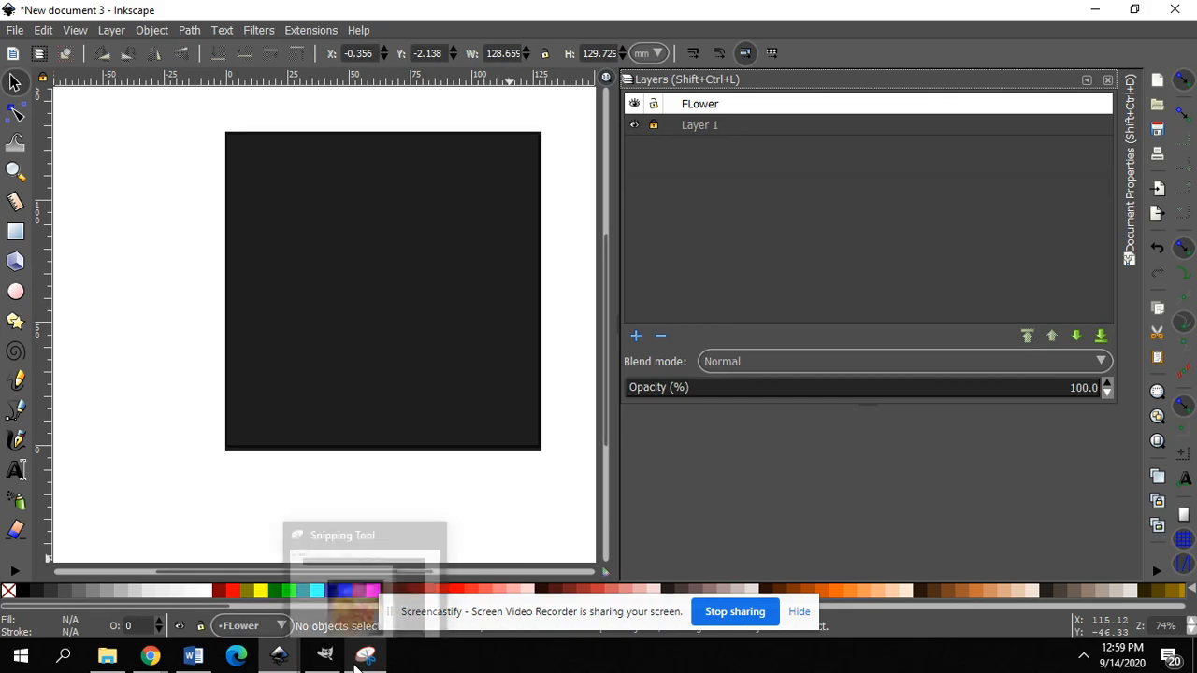
{"action": "left_click", "coordinate": [326, 659]}
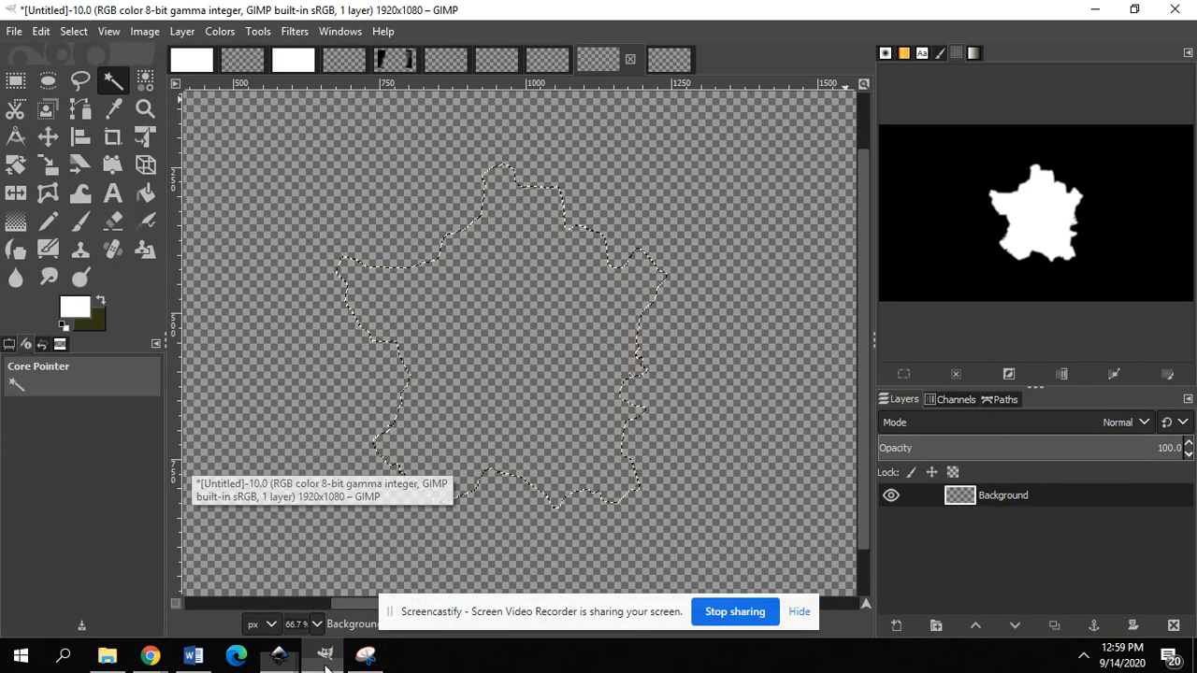
{"action": "left_click", "coordinate": [39, 33]}
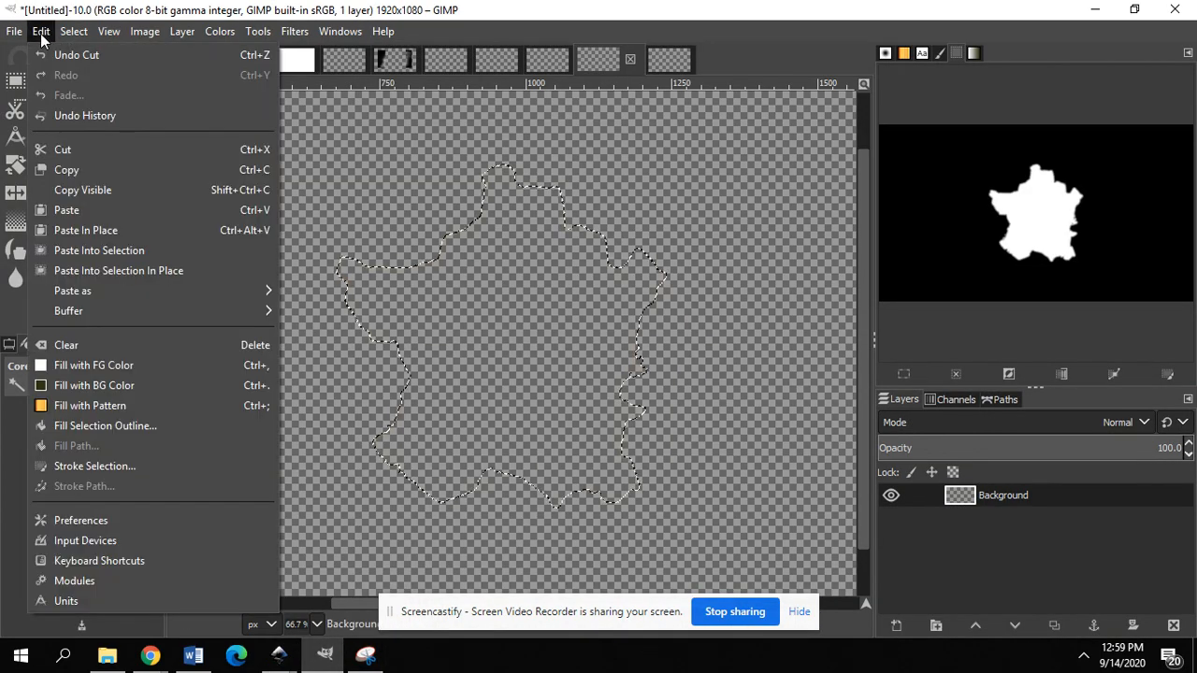
{"action": "left_click", "coordinate": [44, 54]}
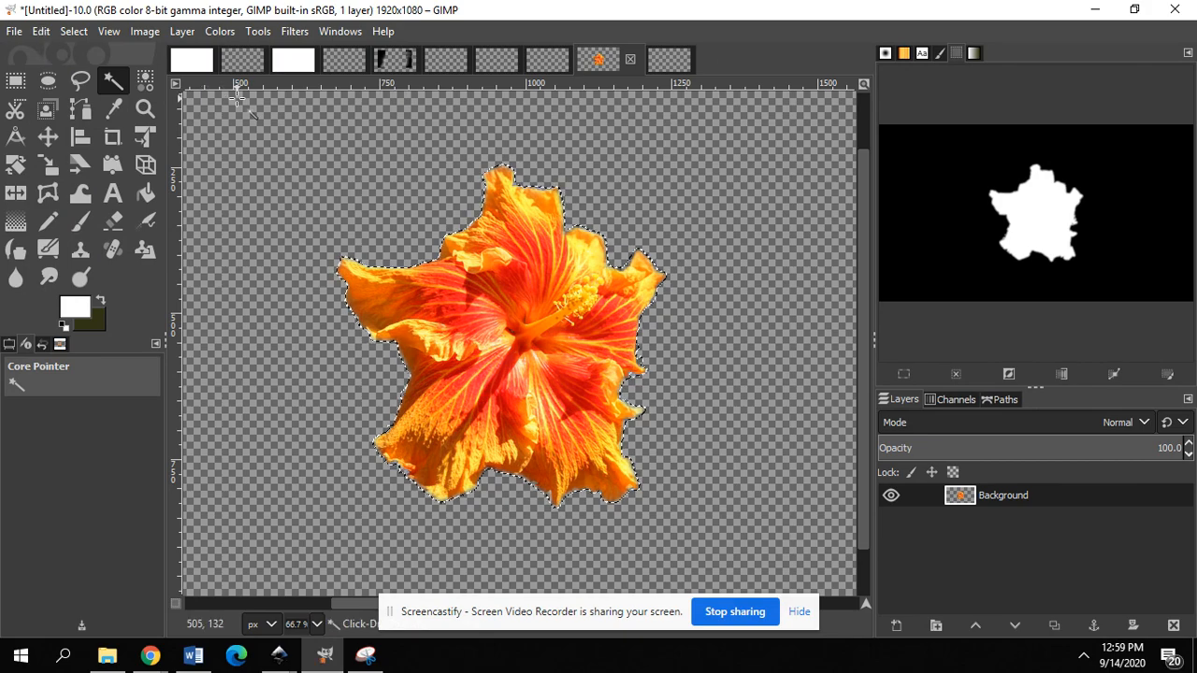
{"action": "left_click", "coordinate": [42, 31]}
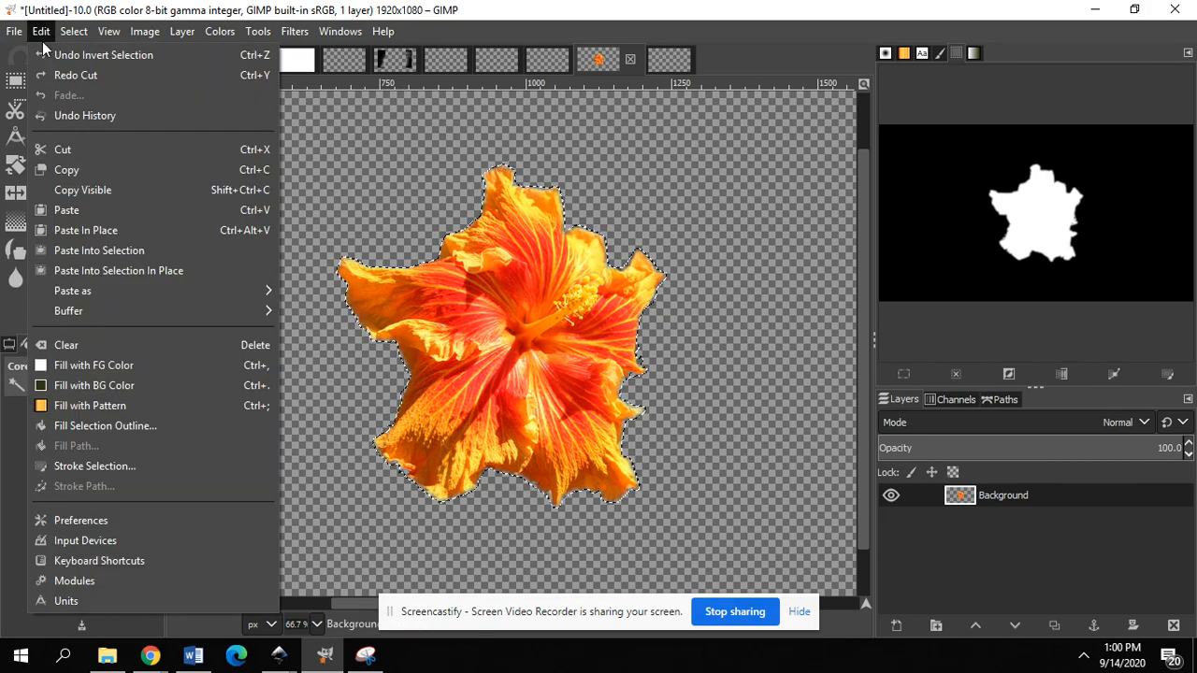
{"action": "left_click", "coordinate": [63, 152]}
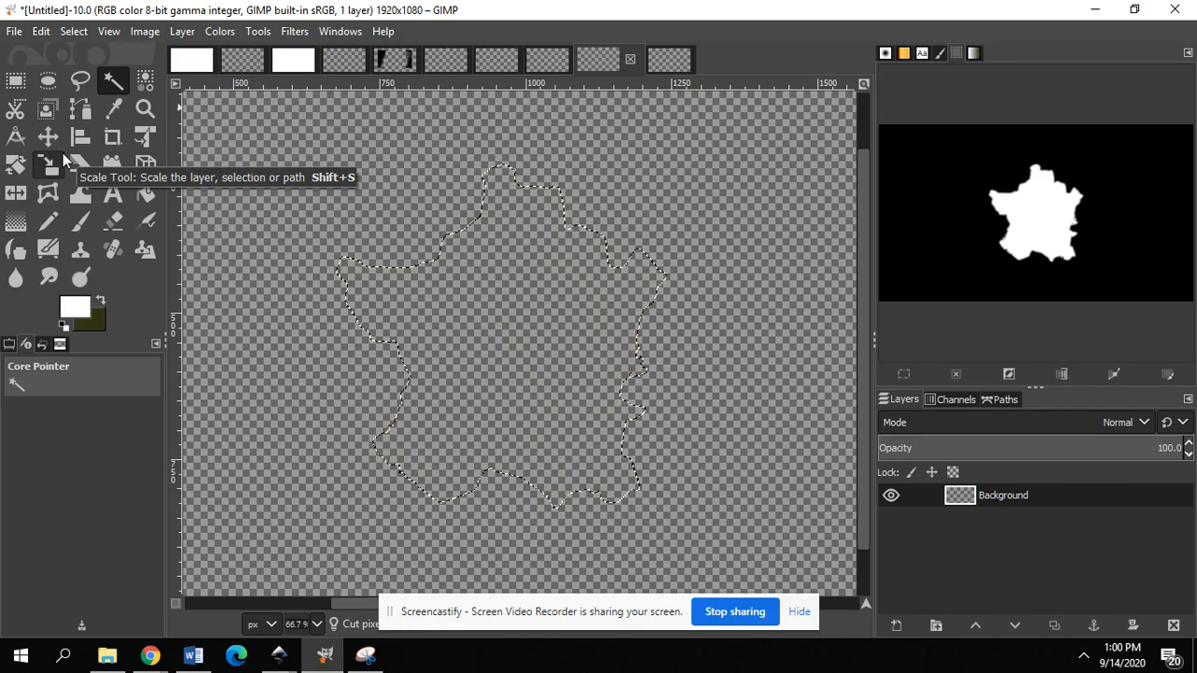
Return to Inkscape, paste the flower into the FLower layer and move it over the black square
{"action": "left_click", "coordinate": [1089, 11]}
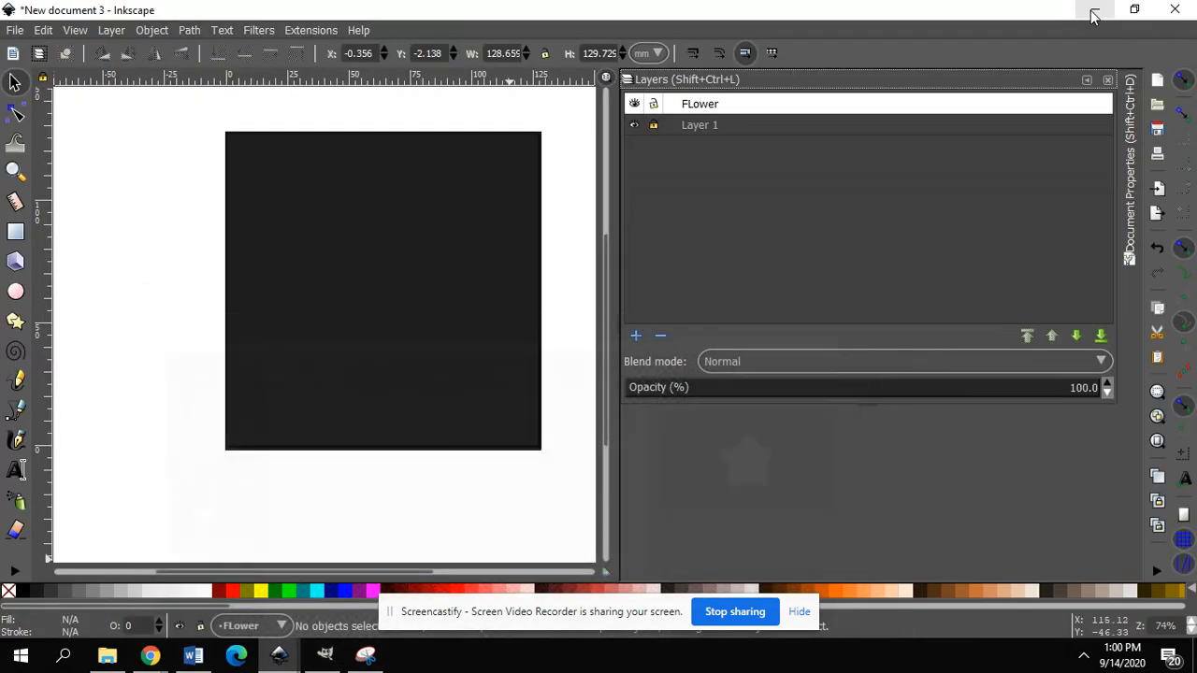
{"action": "left_click", "coordinate": [43, 30]}
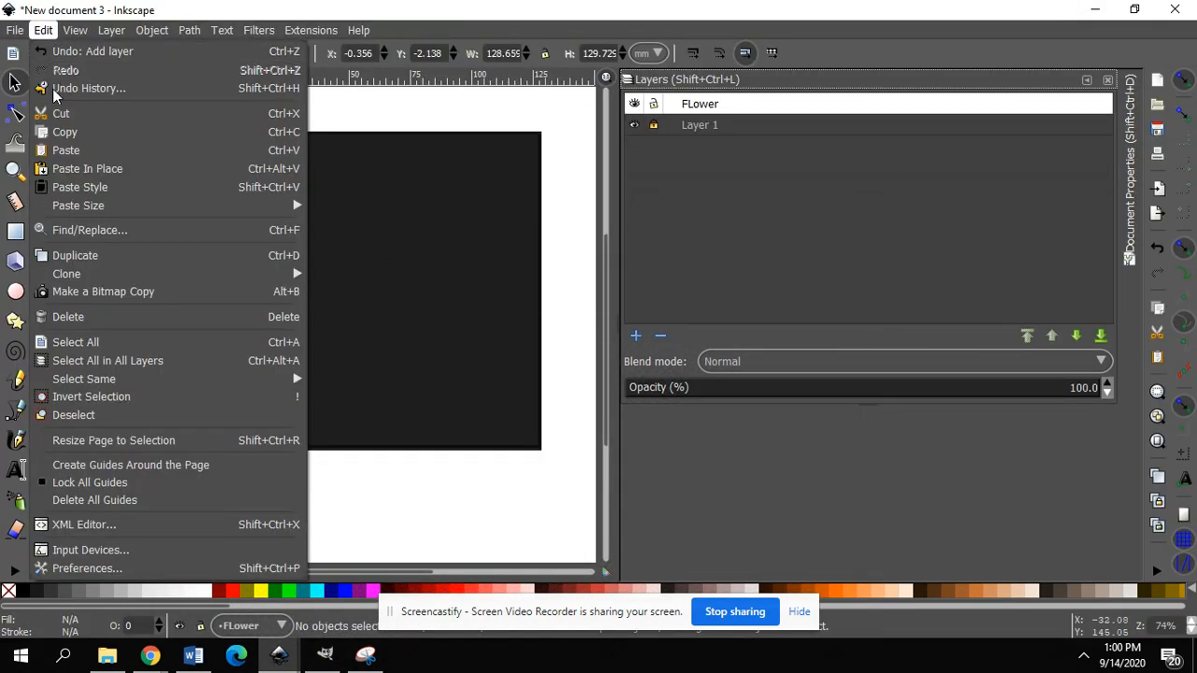
{"action": "left_click", "coordinate": [70, 149]}
{"action": "left_click_drag", "start_coordinate": [376, 432], "coordinate": [397, 235]}
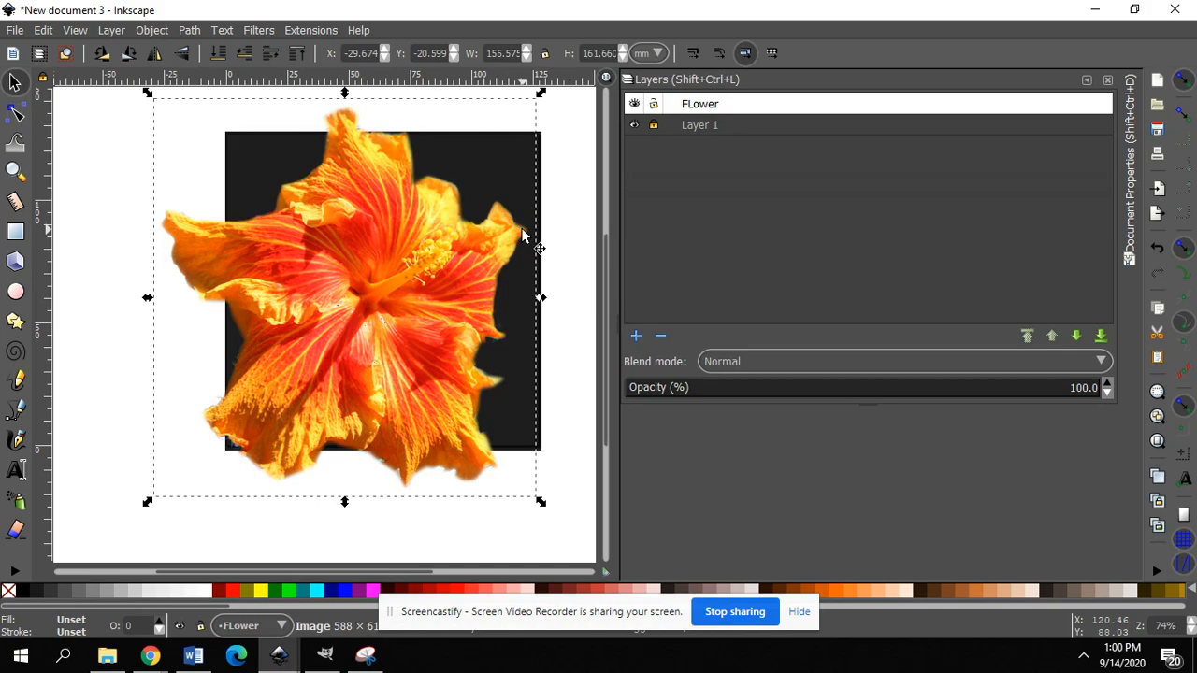
Shrink the flower to about 76 by 76 mm and place it in the lower-right part of the black square
{"action": "left_click_drag", "start_coordinate": [542, 504], "coordinate": [370, 294]}
{"action": "left_click_drag", "start_coordinate": [272, 202], "coordinate": [437, 313]}
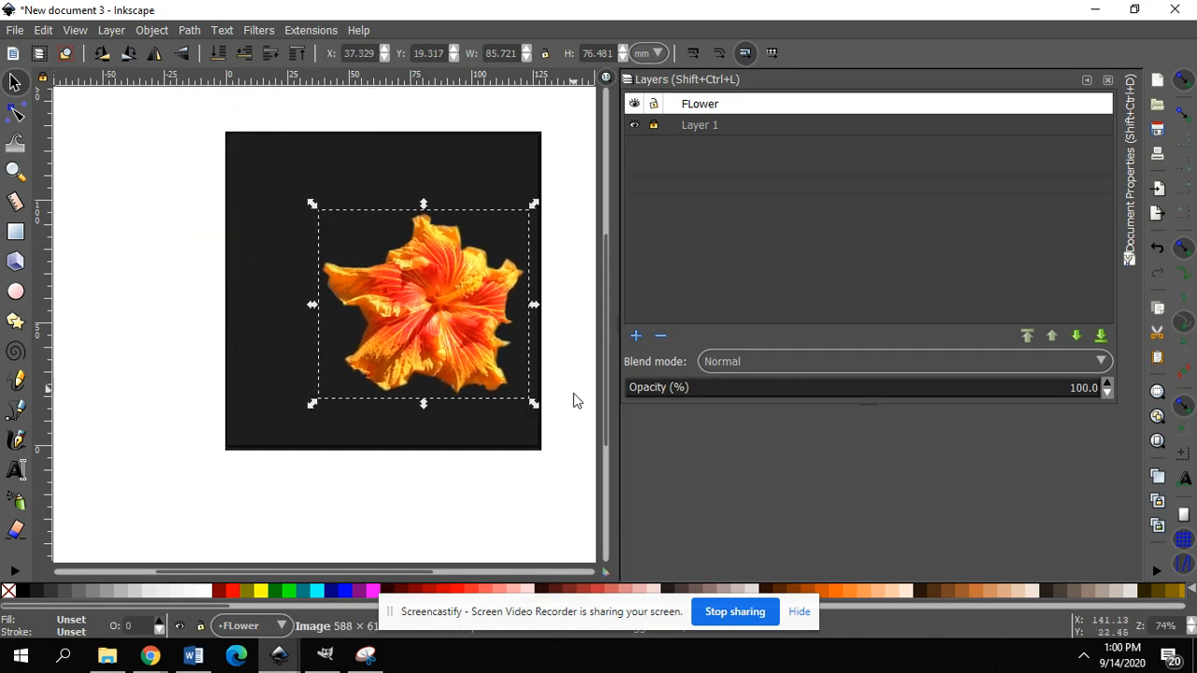
{"action": "left_click_drag", "start_coordinate": [536, 404], "coordinate": [513, 404]}
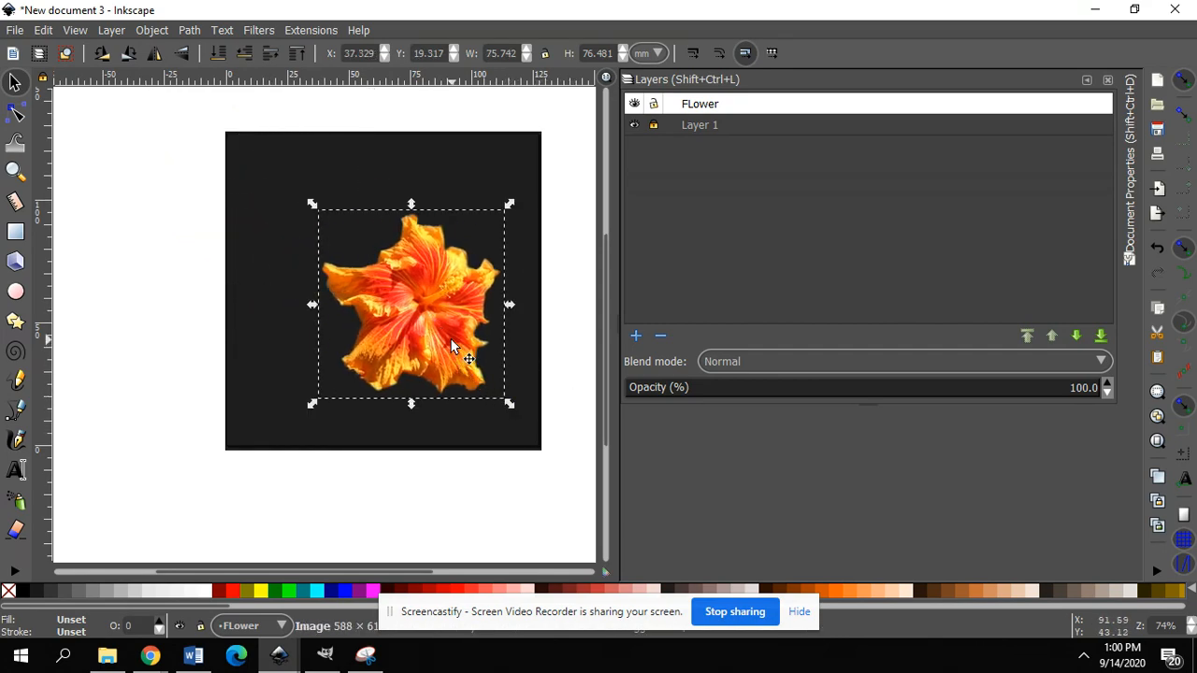
{"action": "left_click_drag", "start_coordinate": [422, 321], "coordinate": [462, 338]}
{"action": "left_click", "coordinate": [522, 507]}
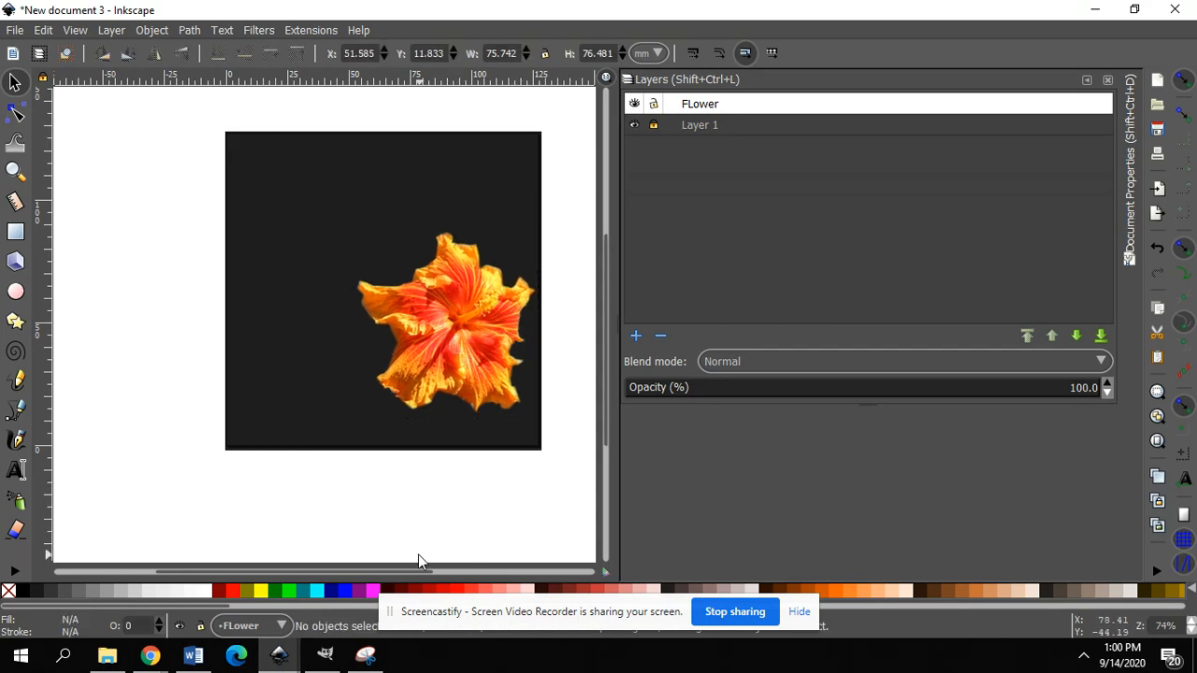
{"action": "left_click", "coordinate": [434, 358]}
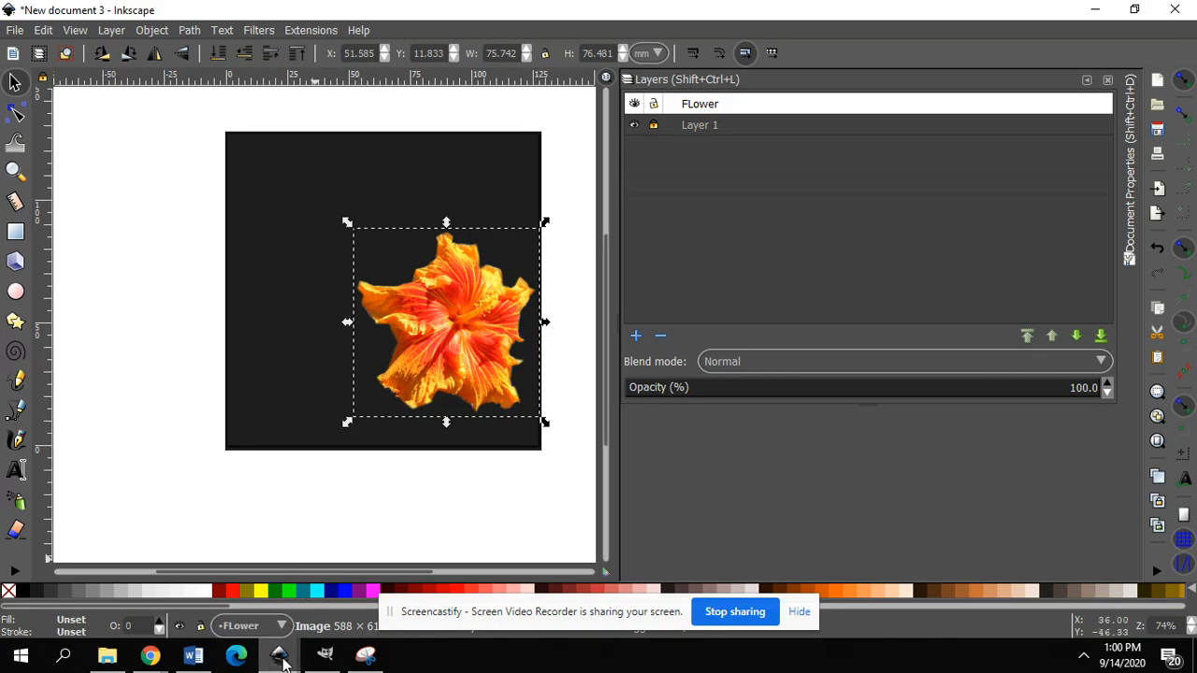
Switch to GIMP, bring up the explosion image and undo the cut of its selected area
{"action": "mouse_move", "coordinate": [313, 647]}
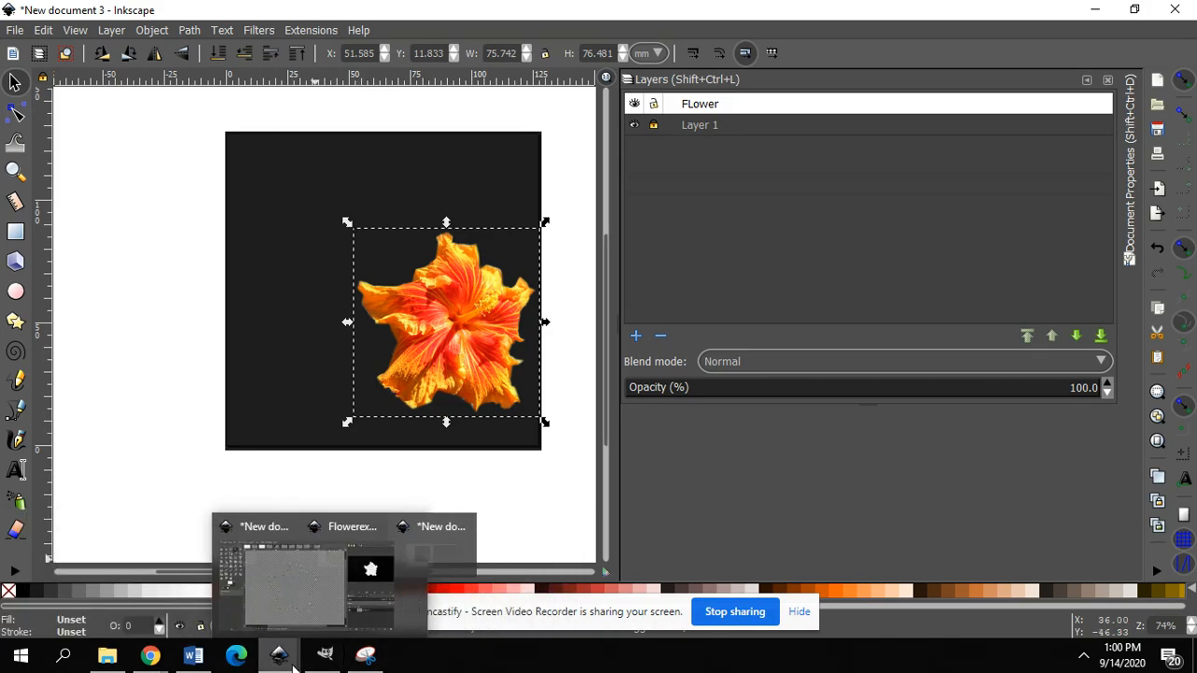
{"action": "left_click", "coordinate": [327, 662]}
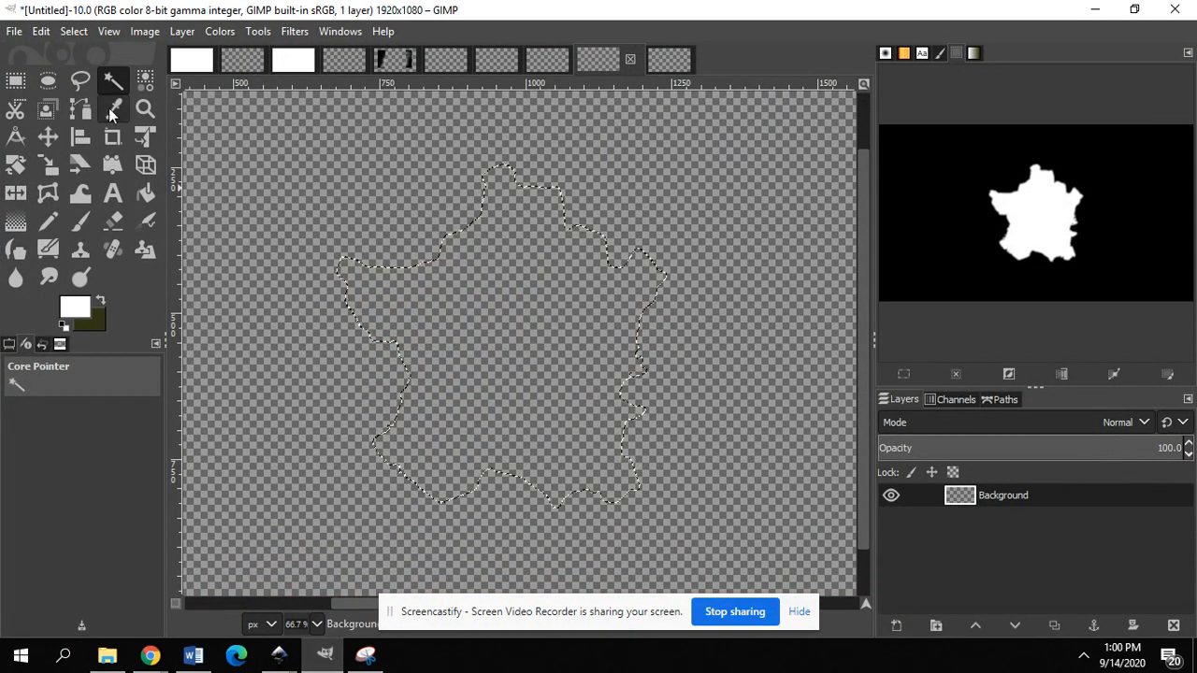
{"action": "left_click", "coordinate": [400, 60]}
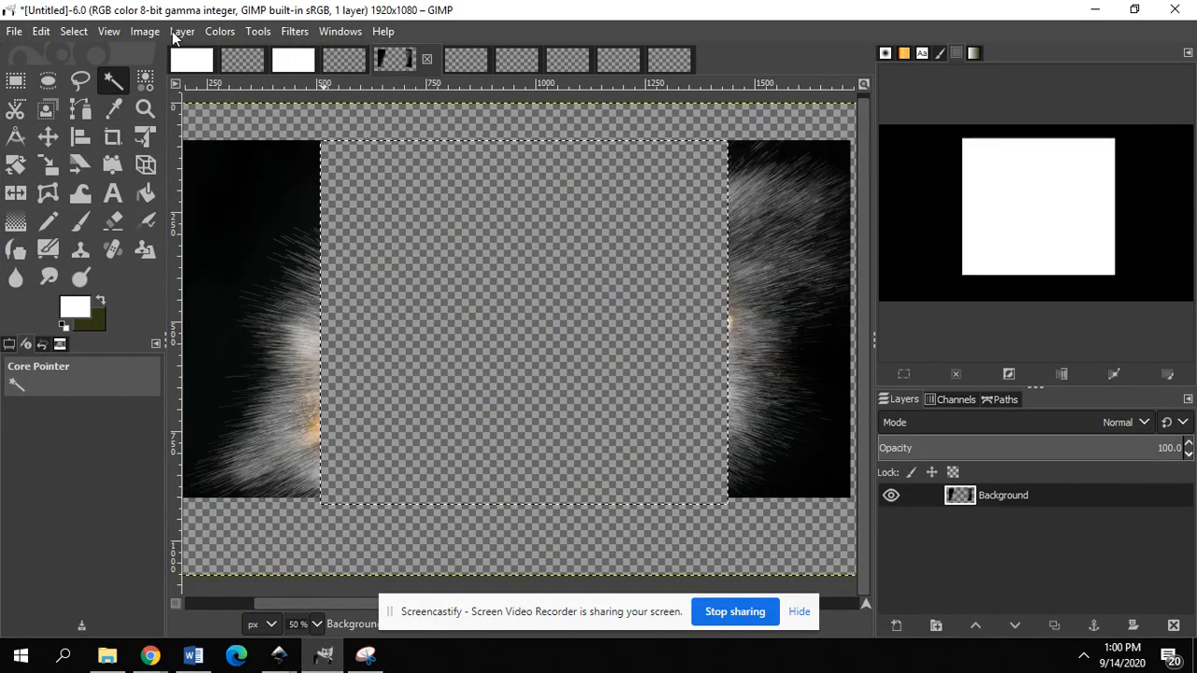
{"action": "left_click", "coordinate": [42, 33]}
{"action": "left_click", "coordinate": [74, 55]}
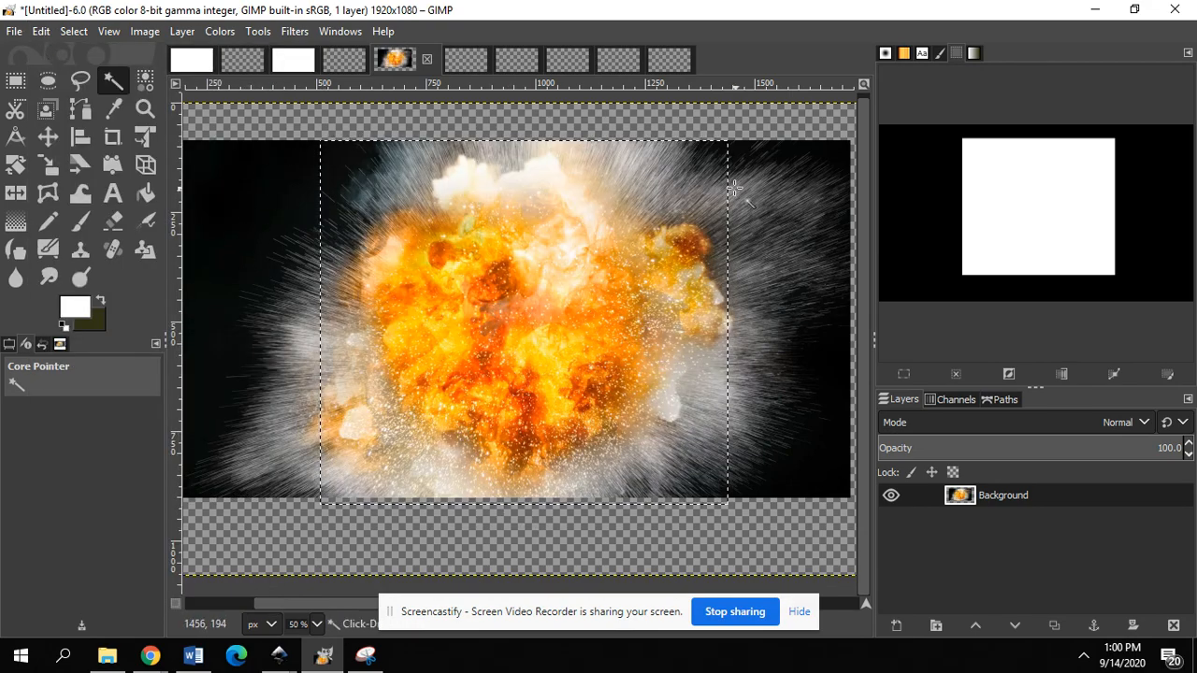
Replace the selection with a rectangle around the explosion's bright centre, spanning the picture's full height, and cut it
{"action": "left_click", "coordinate": [15, 81]}
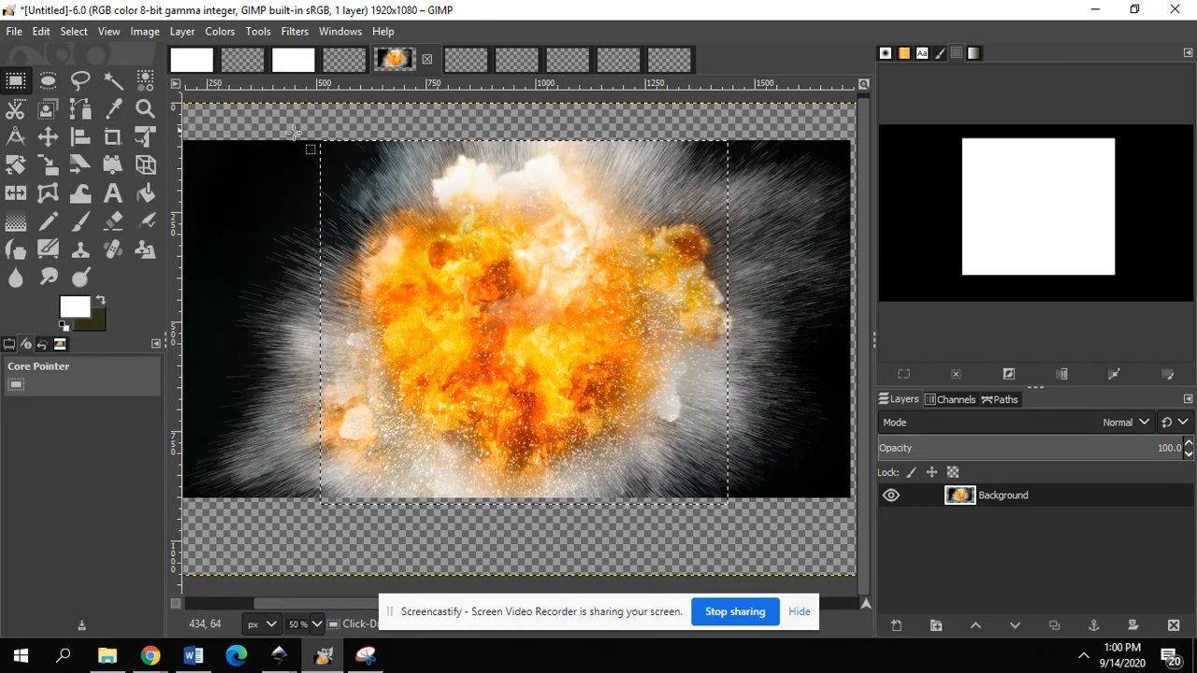
{"action": "left_click", "coordinate": [319, 140]}
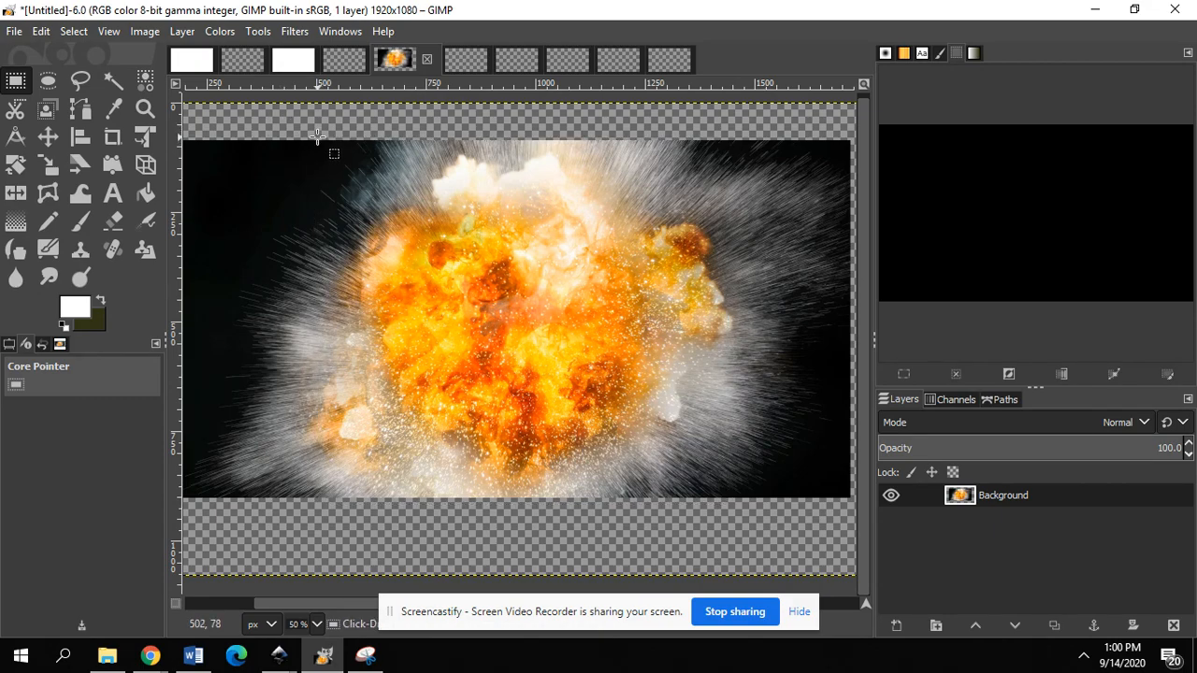
{"action": "left_click_drag", "start_coordinate": [341, 139], "coordinate": [737, 505]}
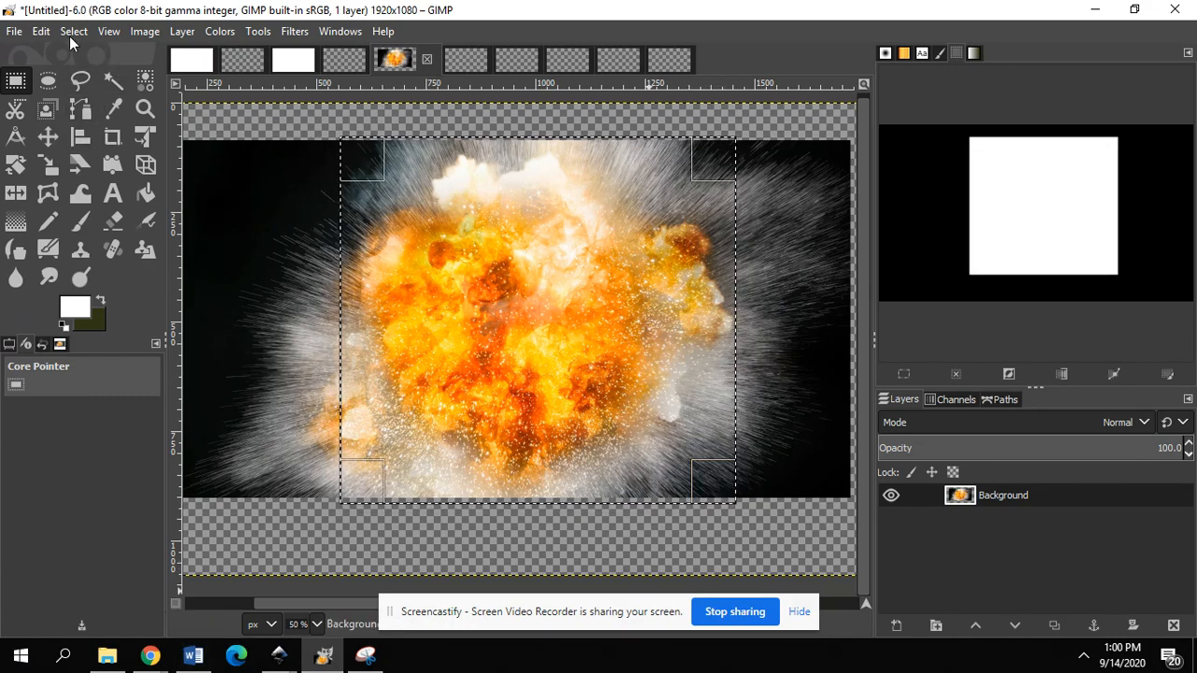
{"action": "left_click", "coordinate": [42, 32]}
{"action": "left_click", "coordinate": [74, 152]}
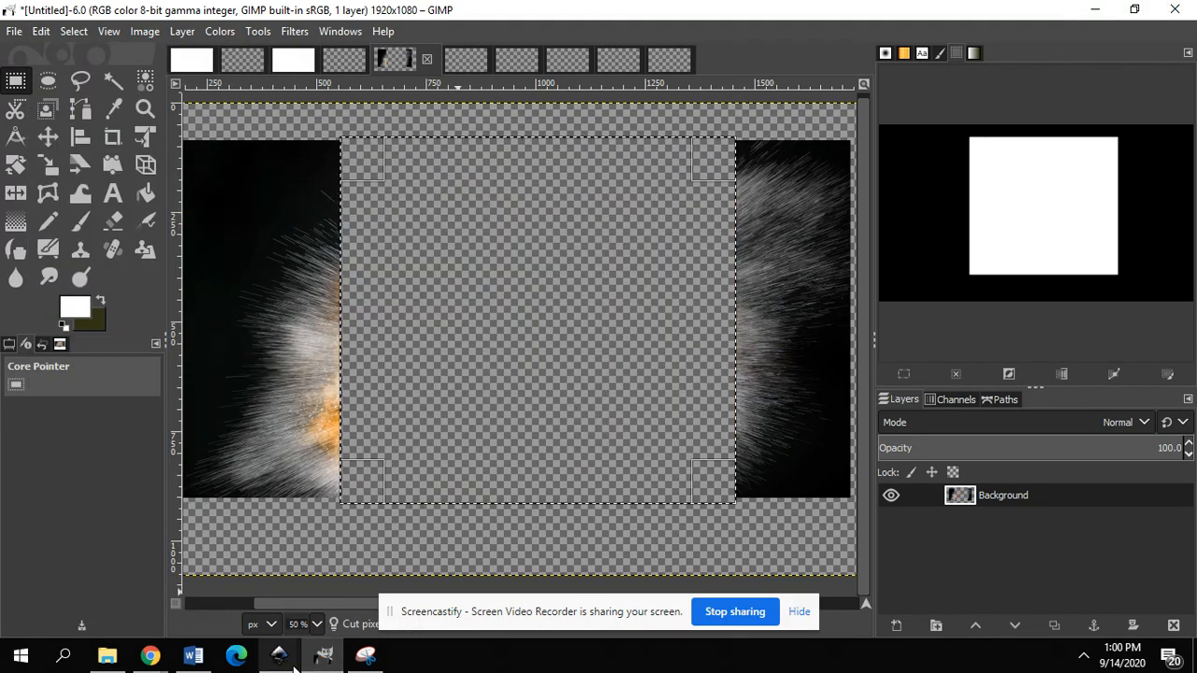
Switch to Inkscape's New document 3 and add a layer named Explosion Layer below the current FLower layer
{"action": "mouse_move", "coordinate": [278, 654]}
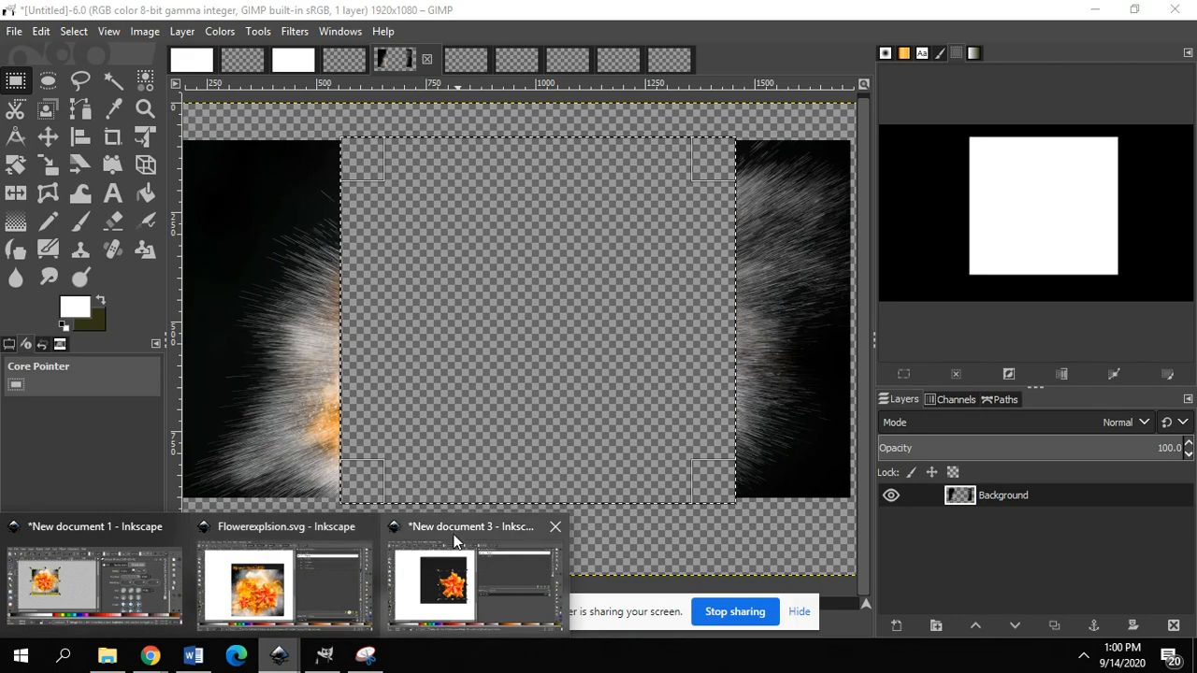
{"action": "left_click", "coordinate": [453, 550]}
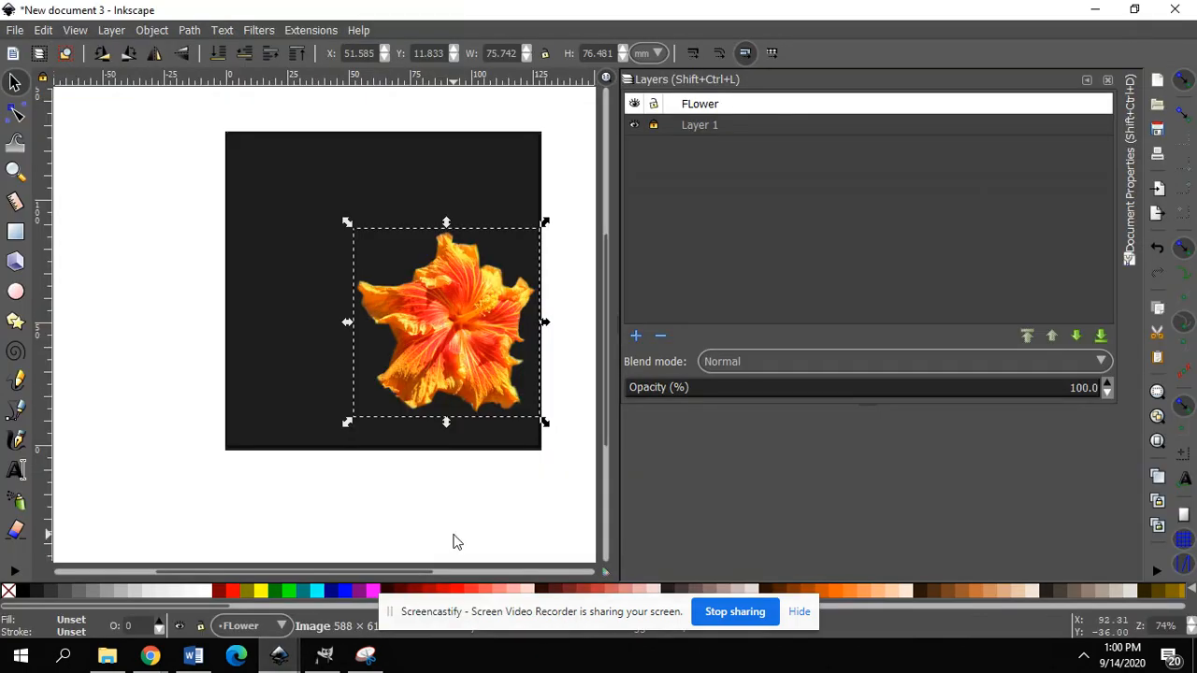
{"action": "left_click", "coordinate": [635, 336]}
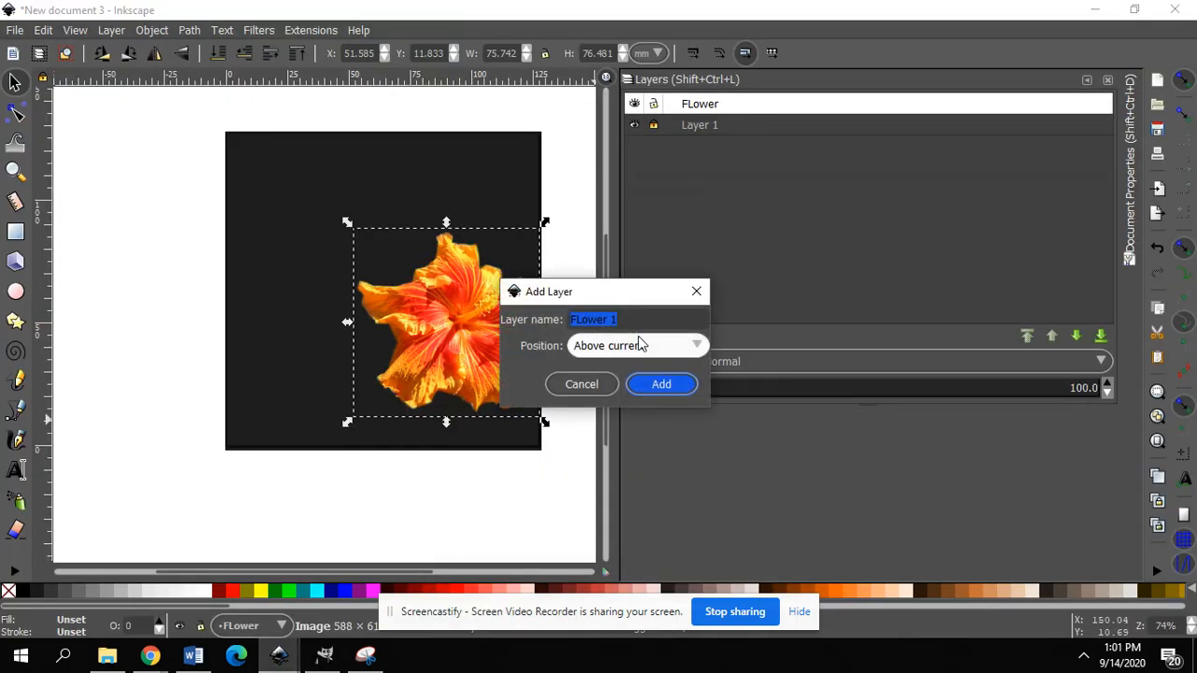
{"action": "type", "text": "Explosion Layer"}
{"action": "left_click", "coordinate": [638, 345]}
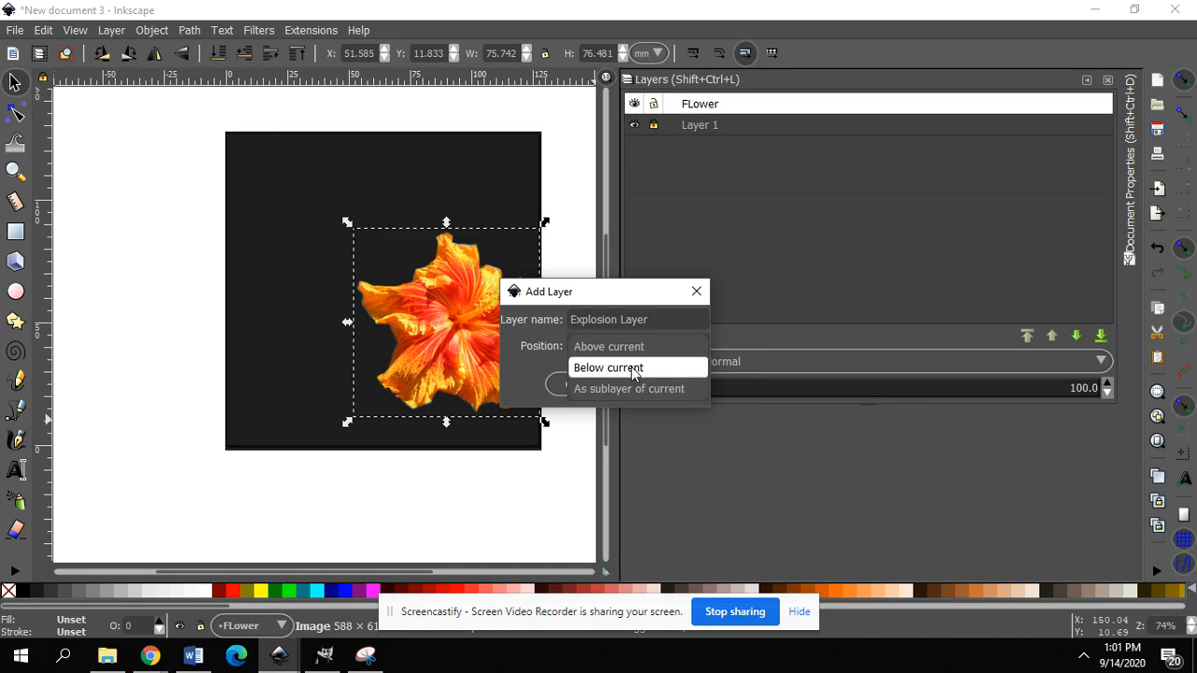
{"action": "left_click", "coordinate": [633, 369]}
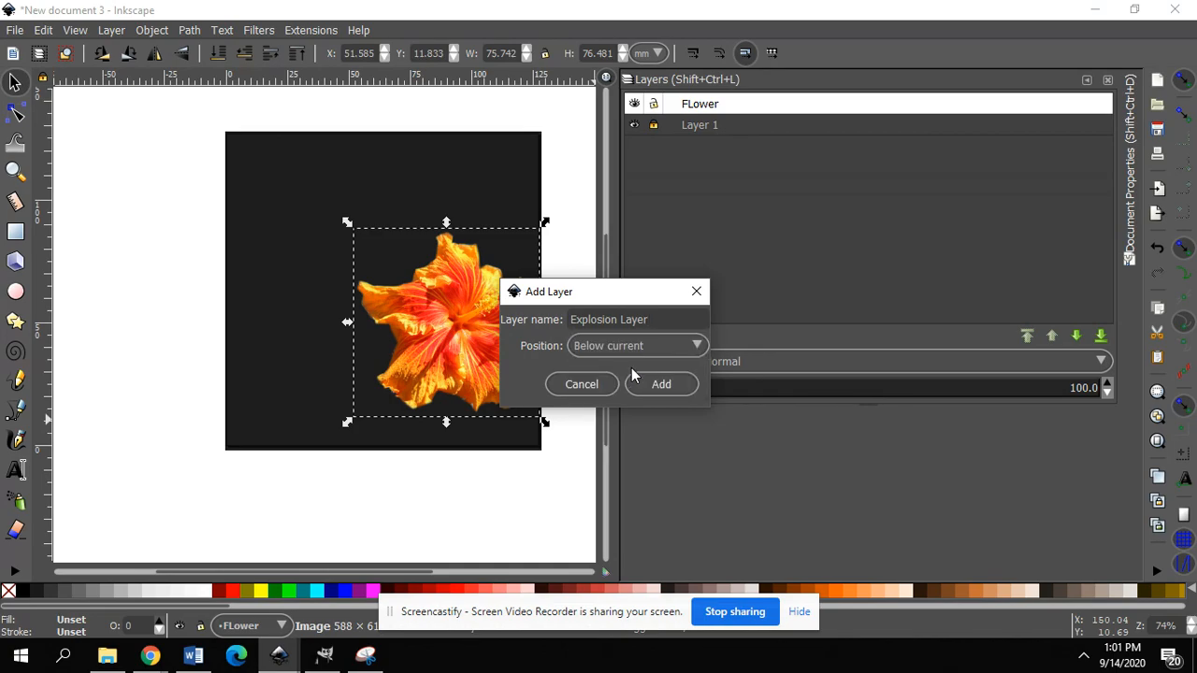
{"action": "left_click", "coordinate": [646, 389]}
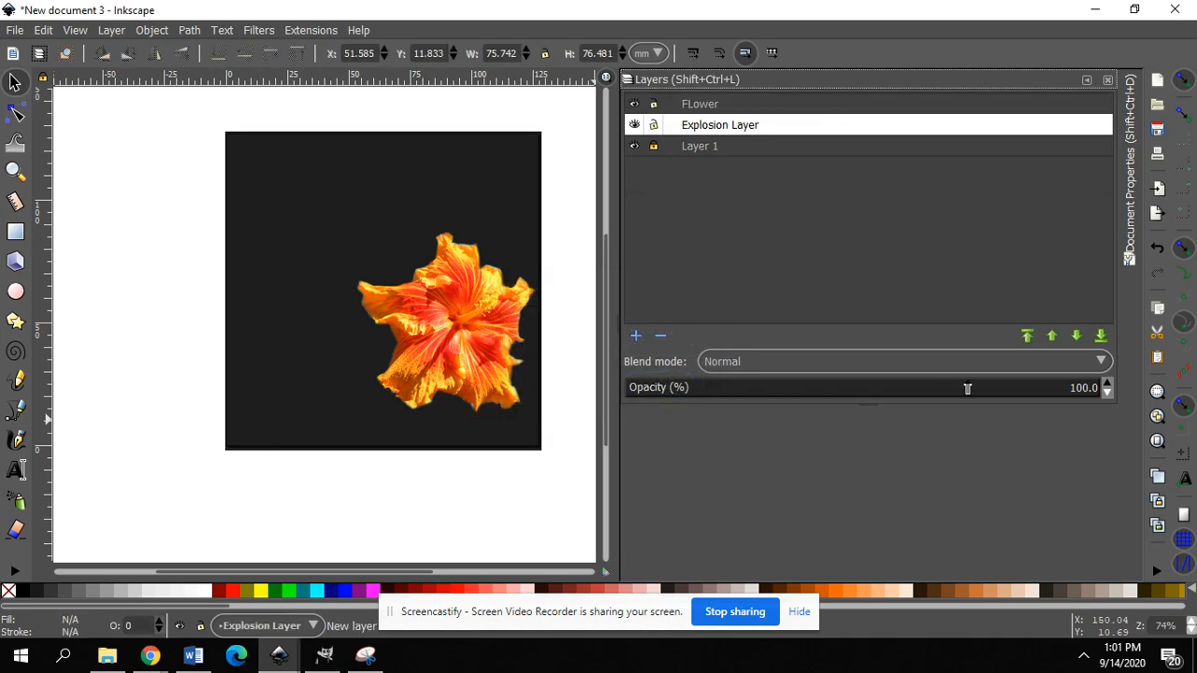
Paste the explosion into the Explosion Layer, shrink it to about 128 by 116 mm and fit it over the lower part of the black square
{"action": "left_click", "coordinate": [43, 29]}
{"action": "left_click", "coordinate": [67, 172]}
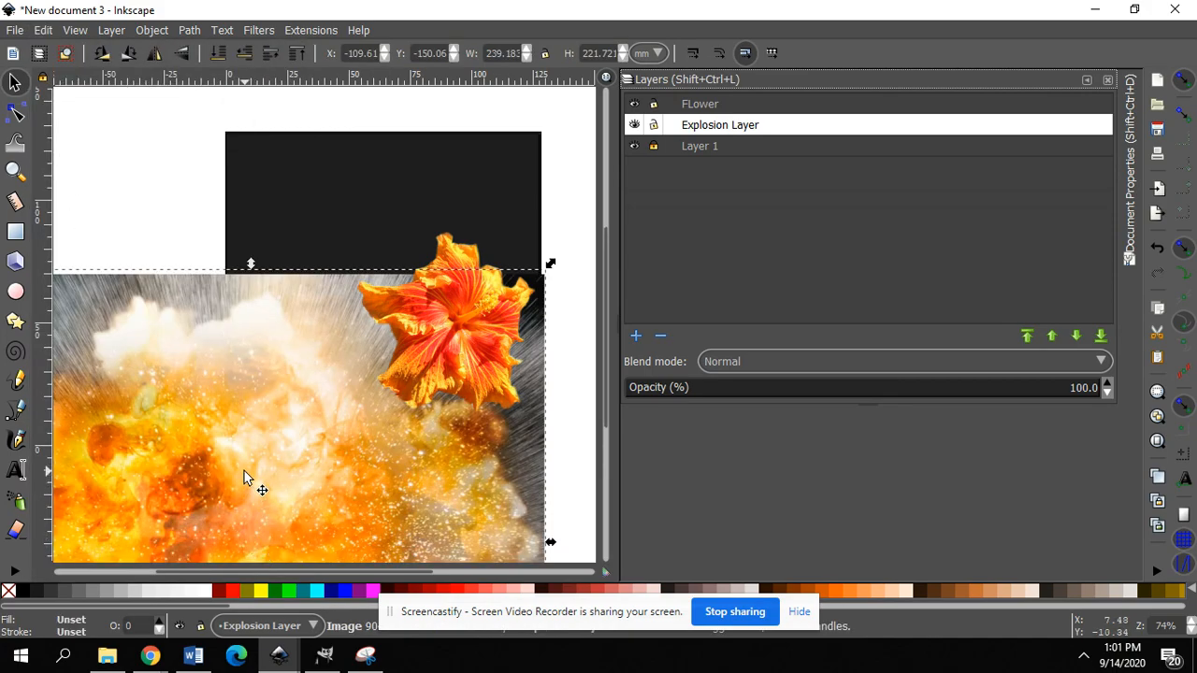
{"action": "left_click_drag", "start_coordinate": [258, 488], "coordinate": [254, 341]}
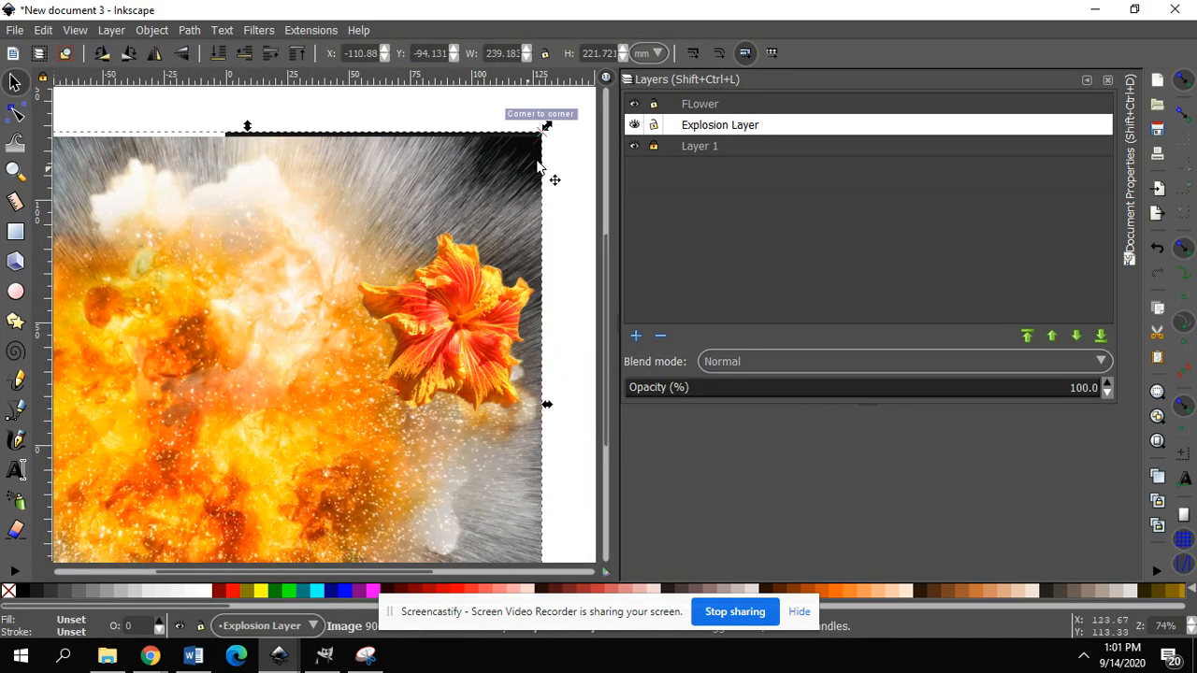
{"action": "left_click_drag", "start_coordinate": [548, 128], "coordinate": [161, 452]}
{"action": "left_click_drag", "start_coordinate": [105, 517], "coordinate": [390, 196]}
{"action": "left_click_drag", "start_coordinate": [431, 356], "coordinate": [537, 421]}
{"action": "left_click_drag", "start_coordinate": [366, 184], "coordinate": [368, 245]}
Rotate the explosion image by 180 degrees so it lies upside down behind the flower
{"action": "left_click", "coordinate": [131, 54]}
{"action": "left_click", "coordinate": [131, 55]}
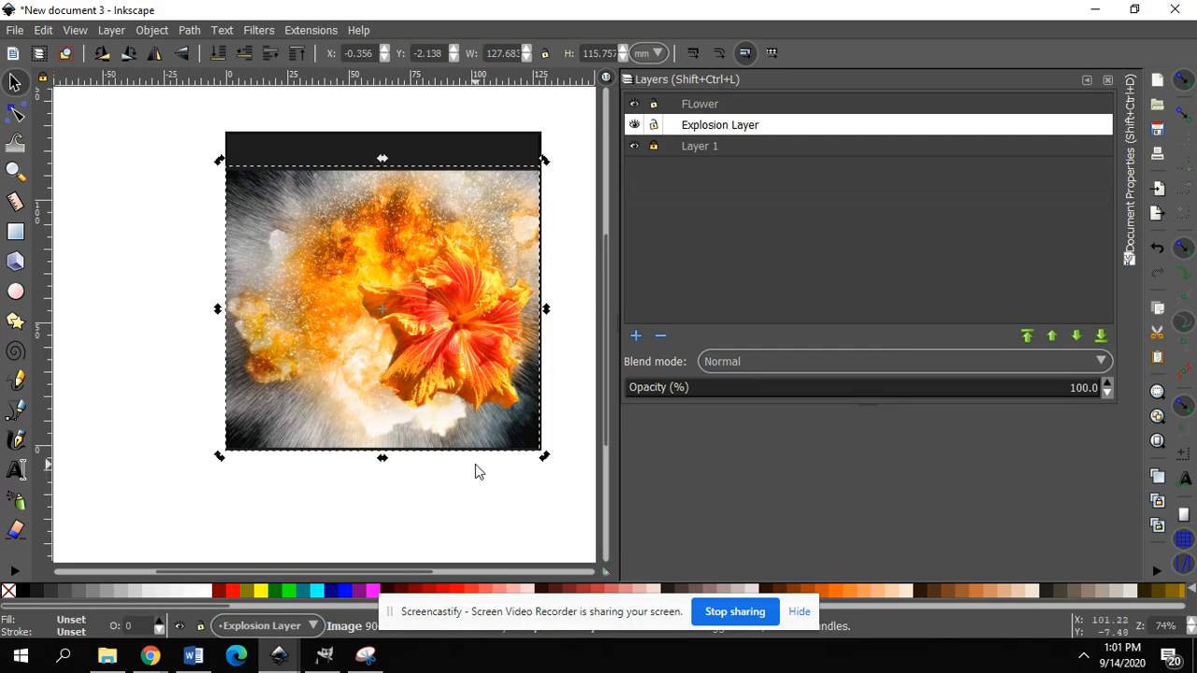
{"action": "left_click", "coordinate": [460, 488]}
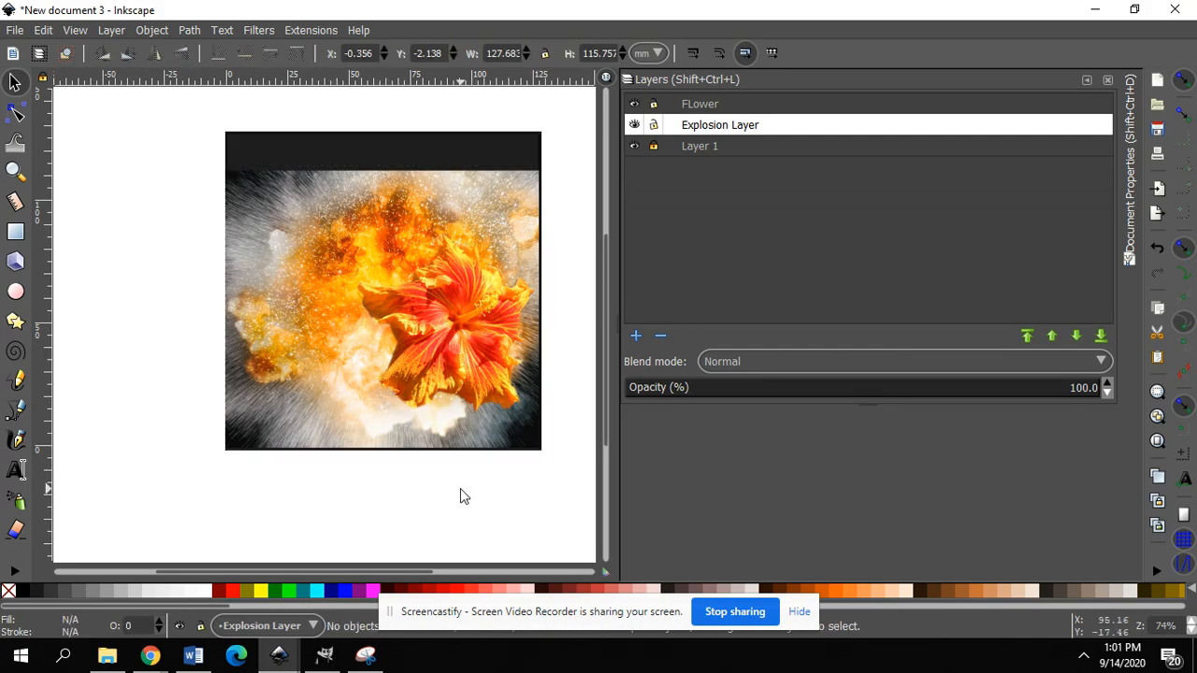
Nudge the explosion image to X -1.056 mm and Y -3.038 mm
{"action": "left_click", "coordinate": [483, 414]}
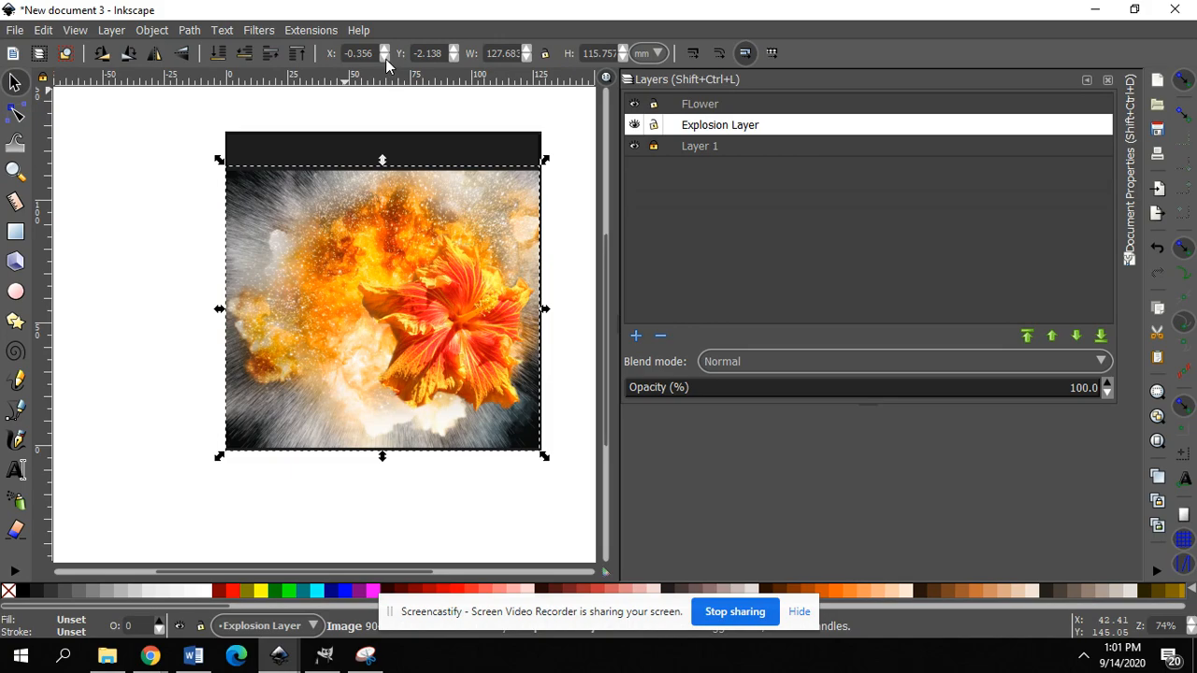
{"action": "left_click", "coordinate": [385, 57]}
{"action": "left_click", "coordinate": [385, 57]}
{"action": "left_click", "coordinate": [384, 58]}
{"action": "left_click", "coordinate": [384, 57]}
{"action": "left_click", "coordinate": [453, 57]}
{"action": "left_click", "coordinate": [454, 57]}
{"action": "left_click", "coordinate": [453, 57]}
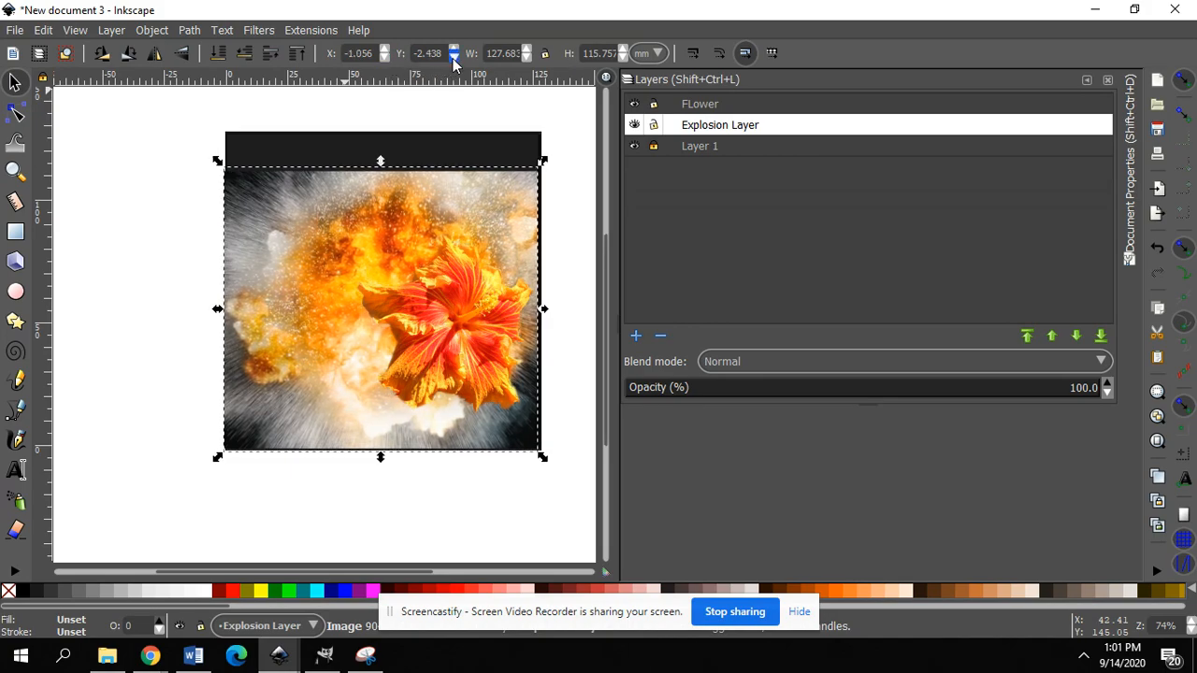
{"action": "left_click", "coordinate": [453, 57]}
{"action": "left_click", "coordinate": [453, 57]}
{"action": "left_click", "coordinate": [454, 57]}
{"action": "left_click", "coordinate": [454, 57]}
{"action": "left_click", "coordinate": [454, 57]}
{"action": "left_click", "coordinate": [453, 57]}
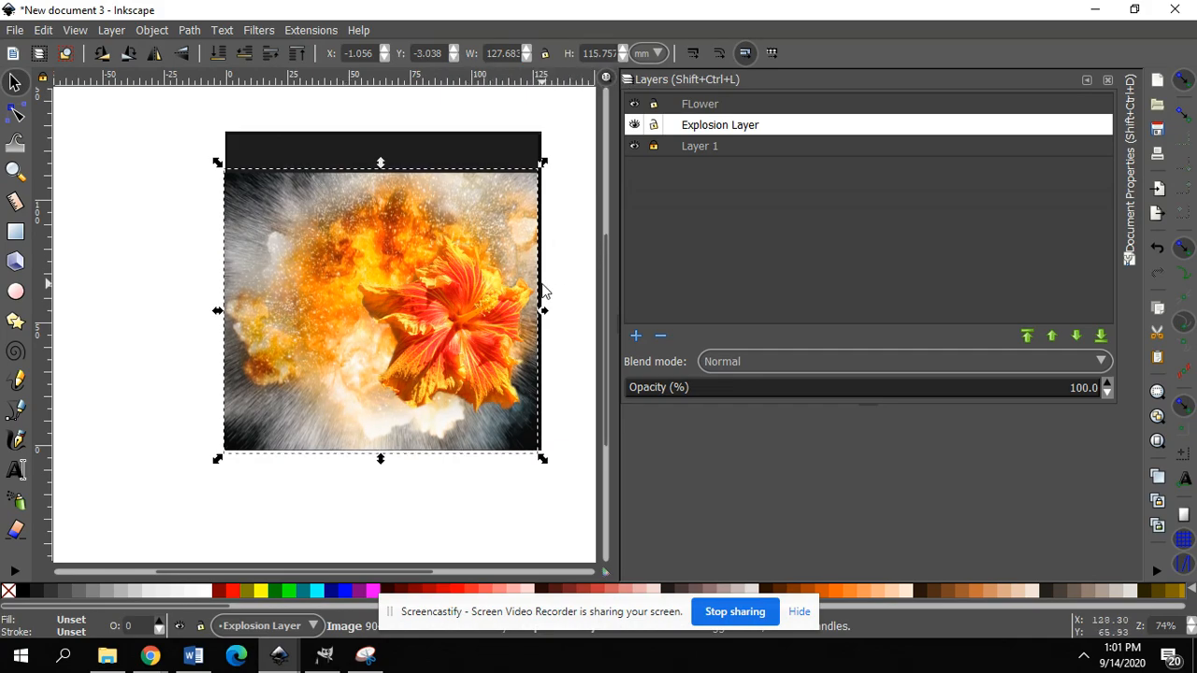
Adjust the explosion image's two side edges to line up with the black square, making it about 128.8 mm wide
{"action": "left_click_drag", "start_coordinate": [544, 308], "coordinate": [551, 302]}
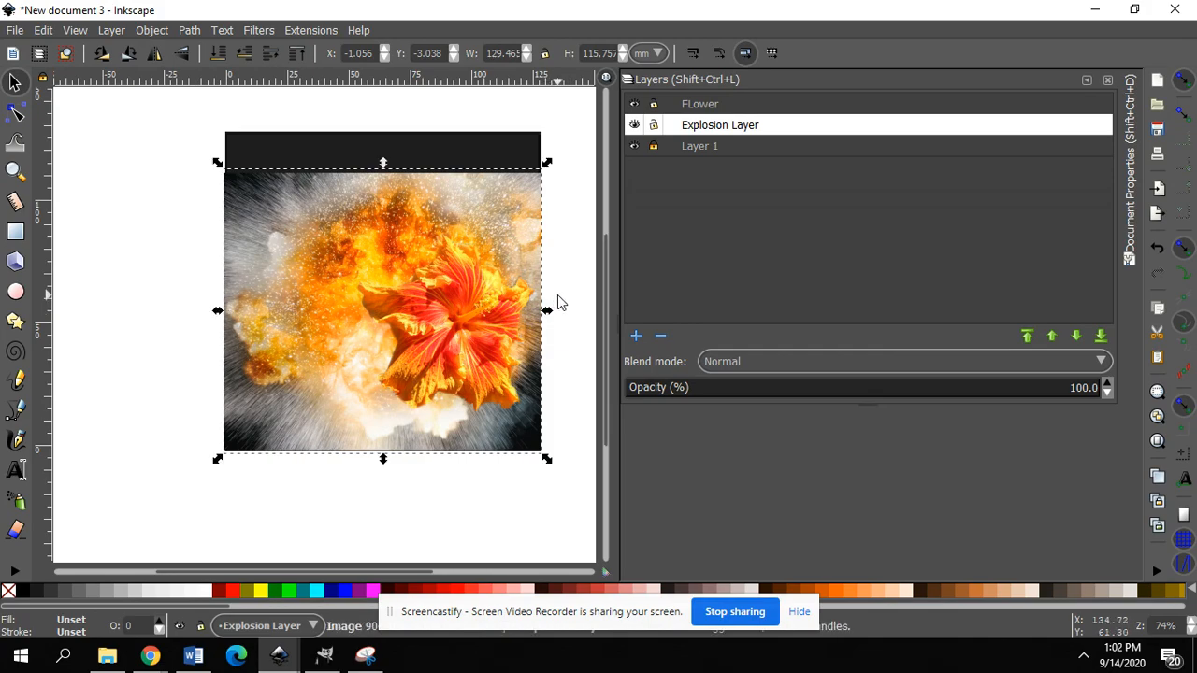
{"action": "left_click", "coordinate": [560, 302]}
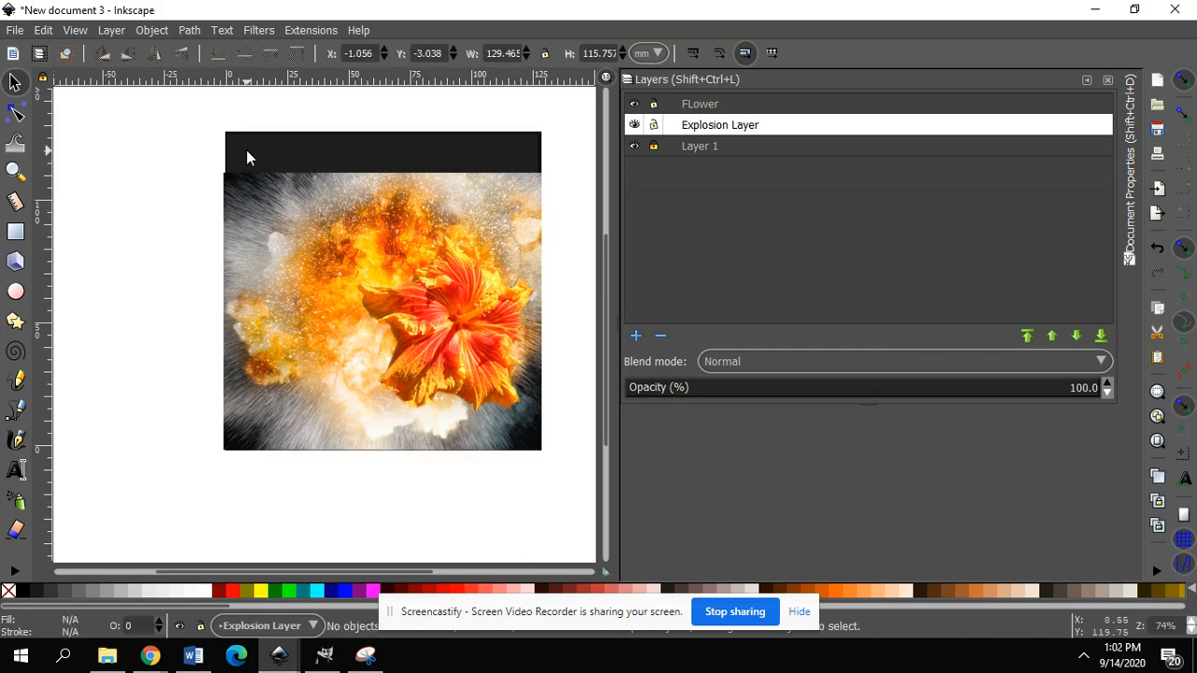
{"action": "left_click", "coordinate": [237, 227]}
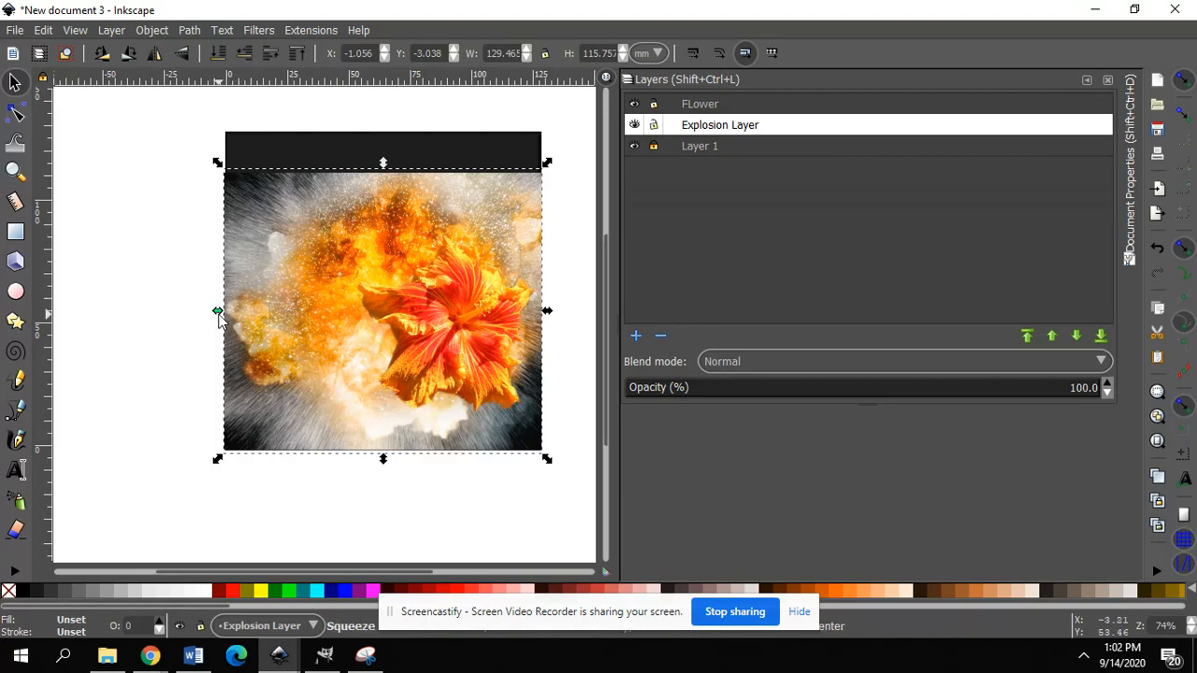
{"action": "left_click_drag", "start_coordinate": [219, 321], "coordinate": [221, 321]}
{"action": "left_click", "coordinate": [190, 323]}
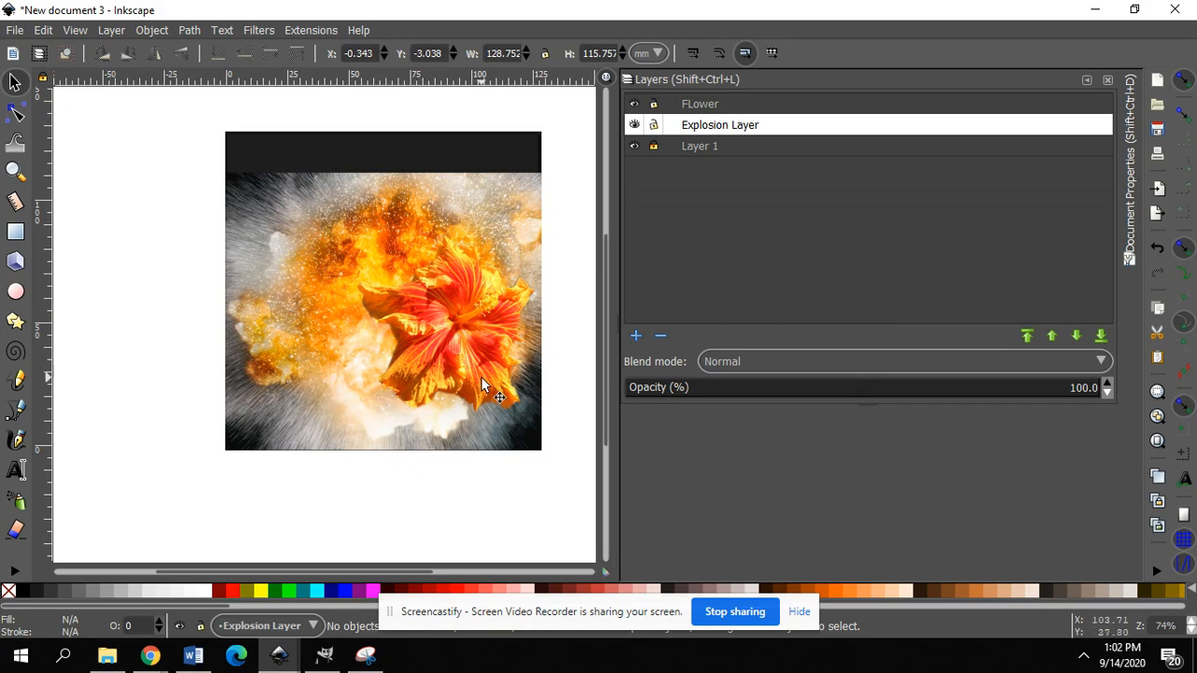
Try the Multiply, Exclusion and Luminosity blend modes on the Explosion Layer
{"action": "left_click", "coordinate": [421, 324]}
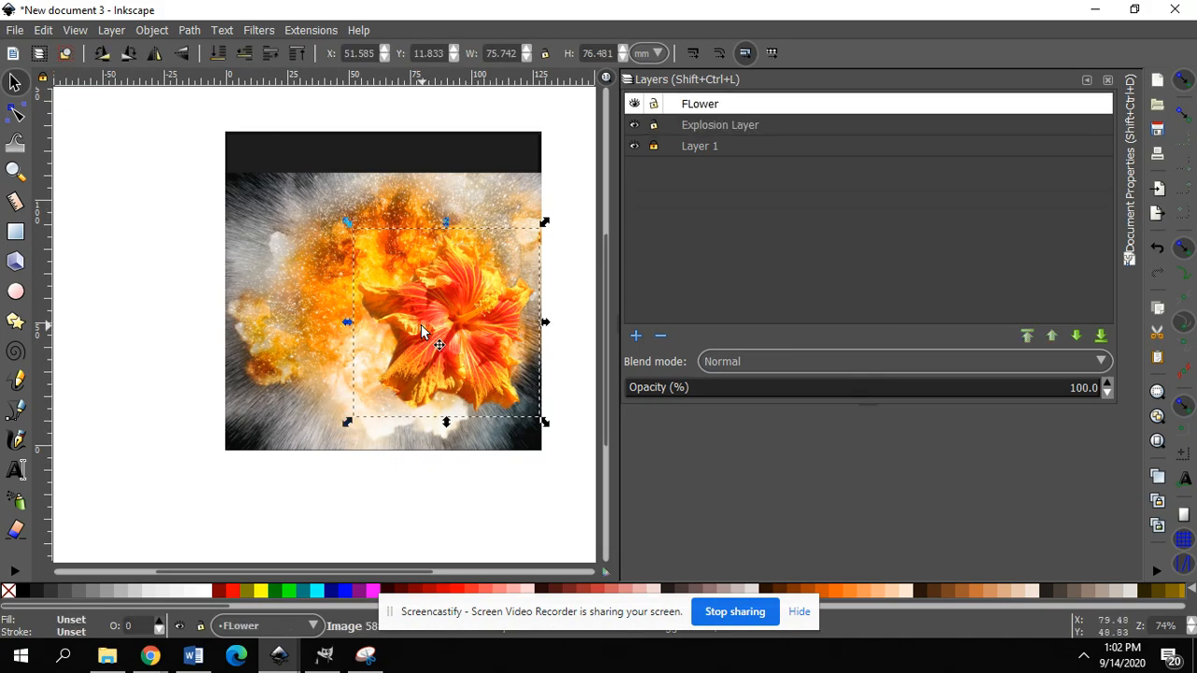
{"action": "left_click", "coordinate": [266, 337]}
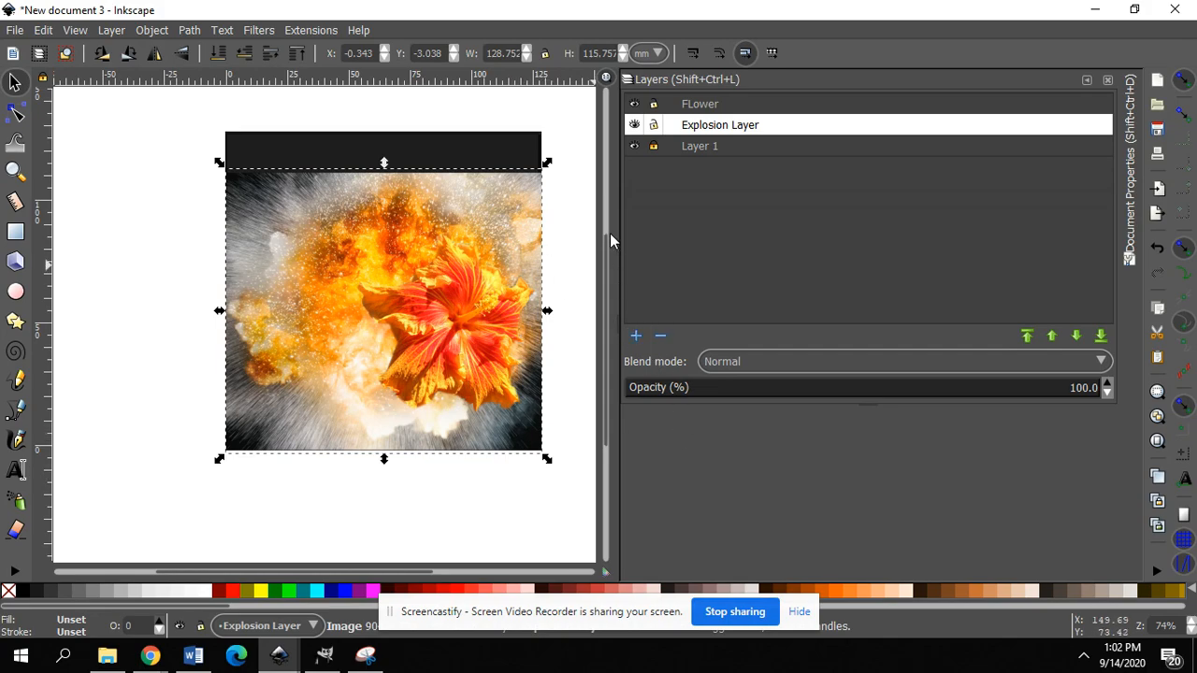
{"action": "left_click", "coordinate": [1106, 365]}
{"action": "left_click", "coordinate": [1096, 404]}
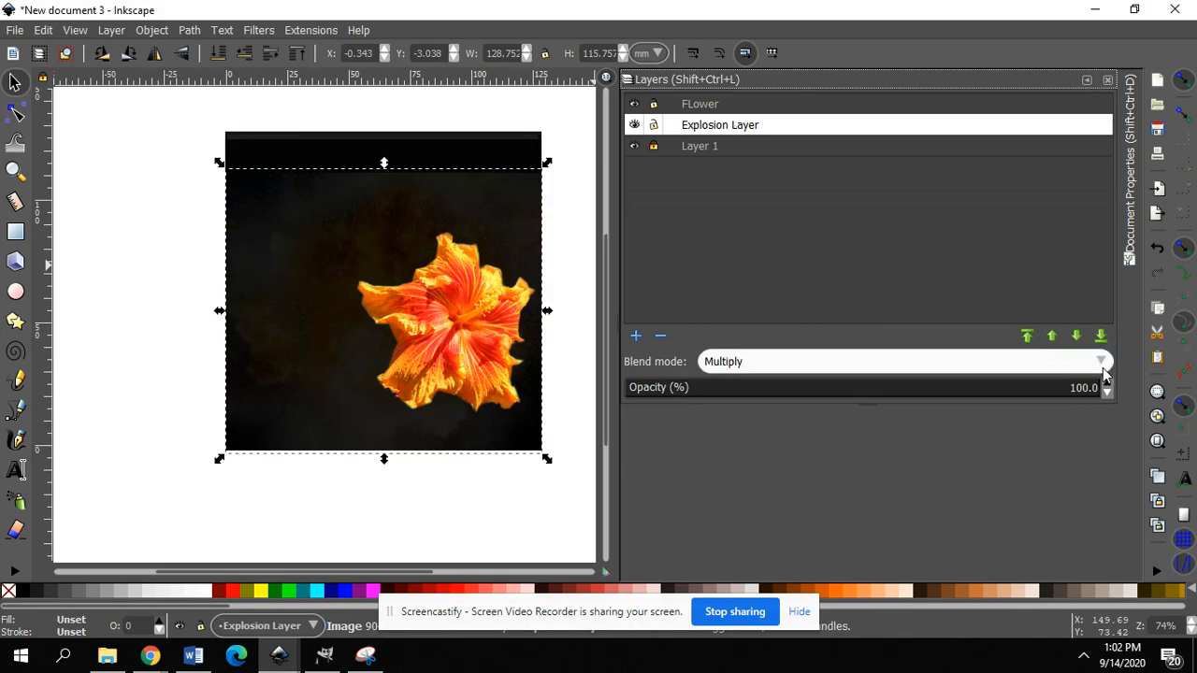
{"action": "left_click", "coordinate": [1105, 366]}
{"action": "left_click", "coordinate": [1050, 444]}
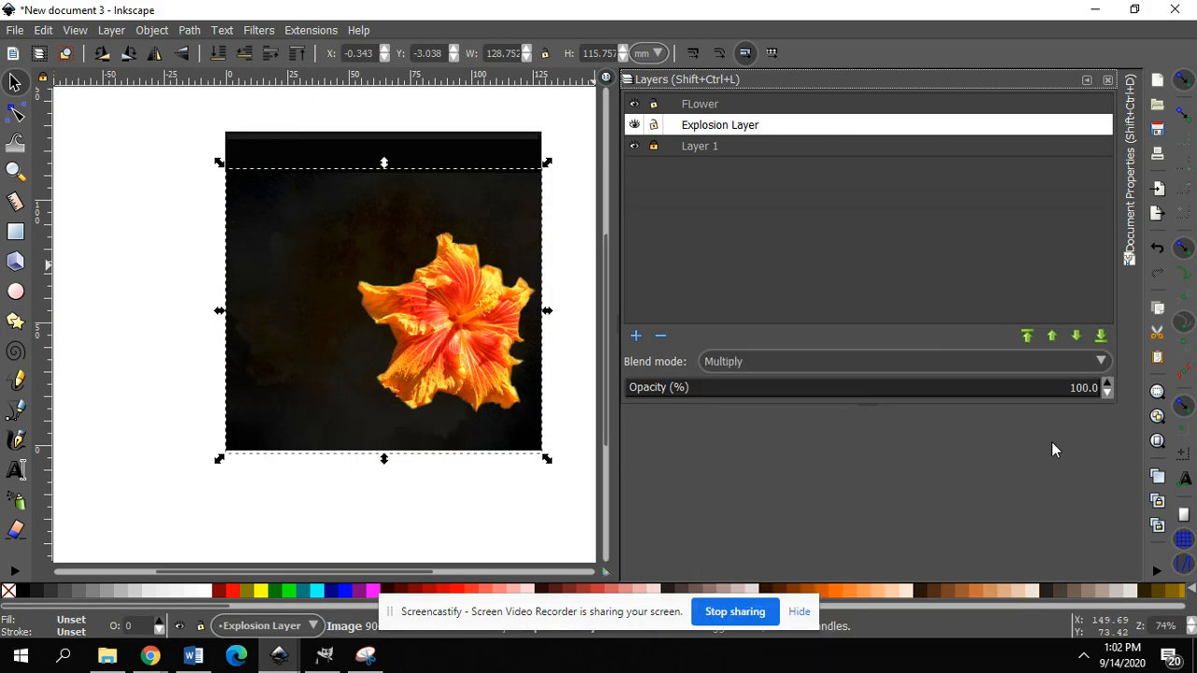
{"action": "left_click", "coordinate": [1061, 363]}
{"action": "left_click", "coordinate": [1003, 490]}
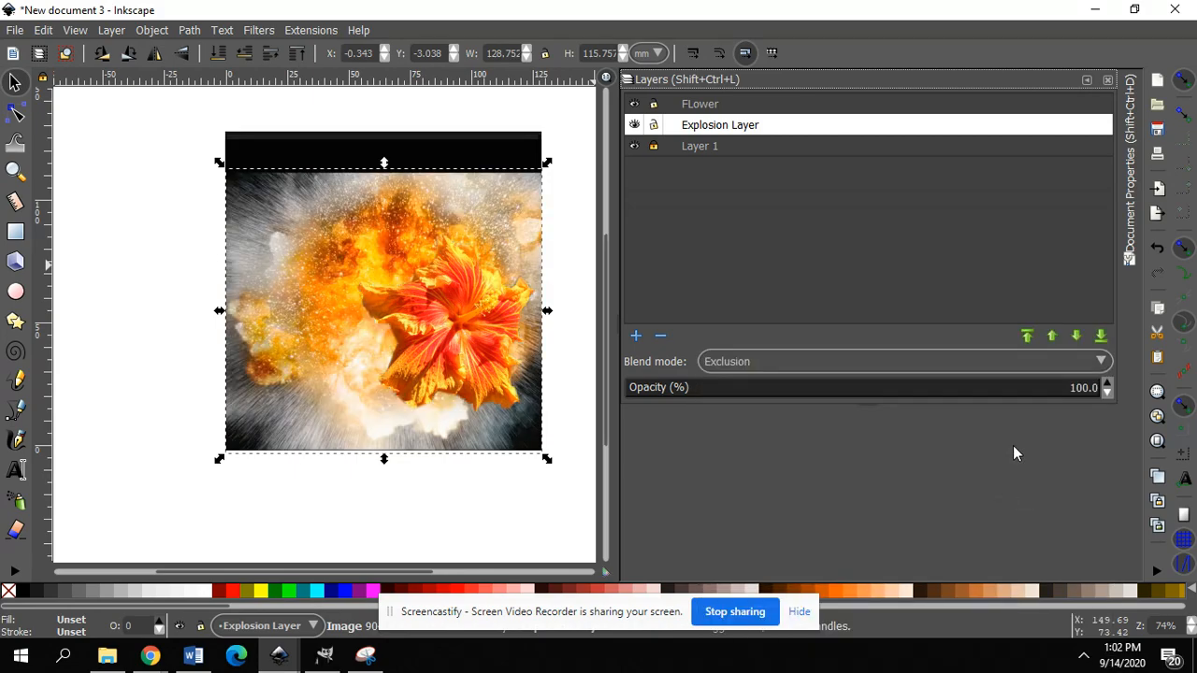
{"action": "left_click", "coordinate": [1030, 368]}
{"action": "left_click", "coordinate": [942, 441]}
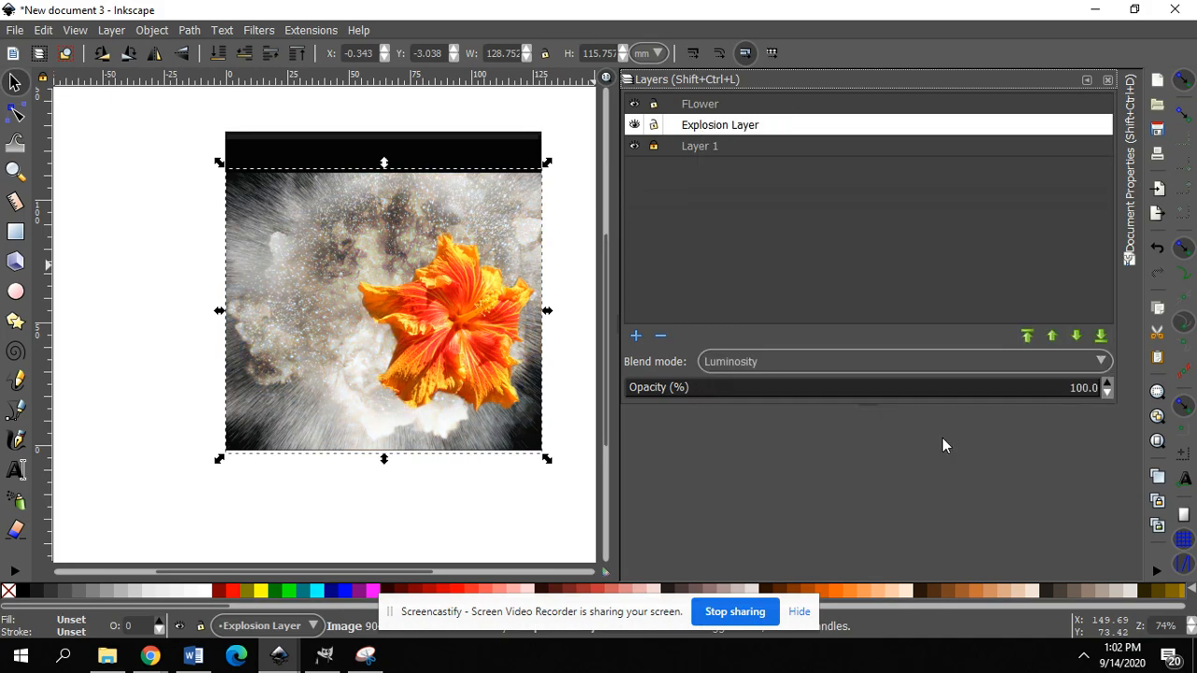
{"action": "left_click", "coordinate": [997, 368]}
{"action": "left_click", "coordinate": [982, 286]}
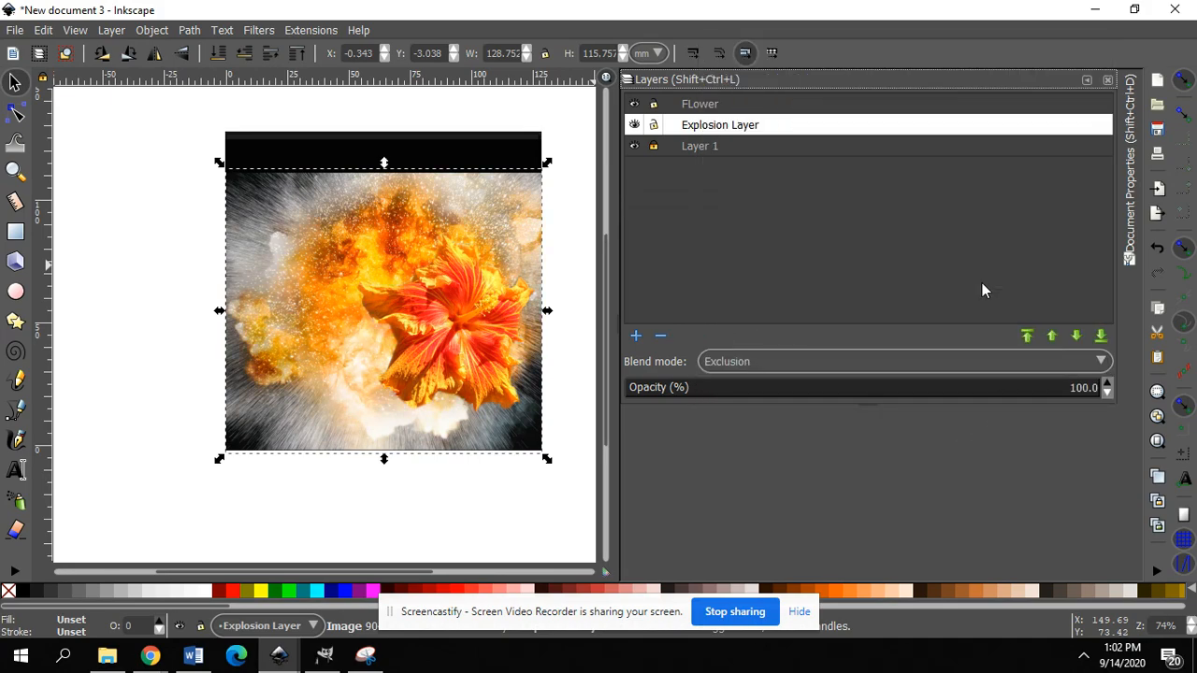
Set the Explosion Layer's blend mode to Hard Light
{"action": "left_click", "coordinate": [923, 361]}
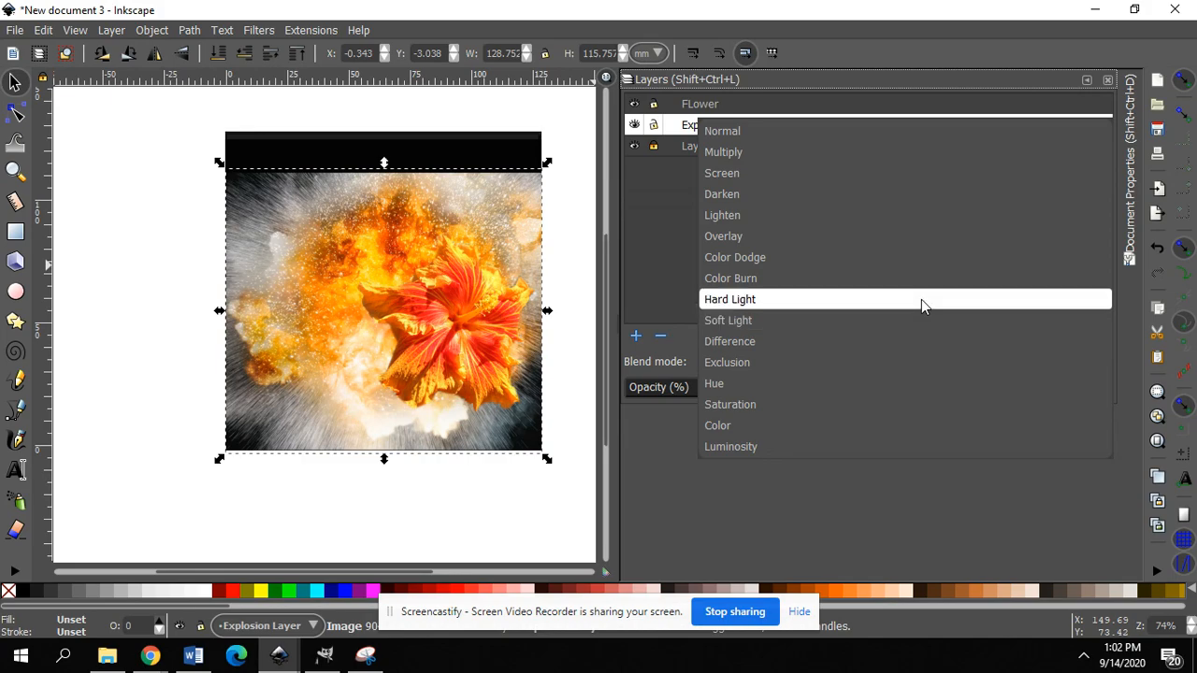
{"action": "left_click", "coordinate": [921, 299]}
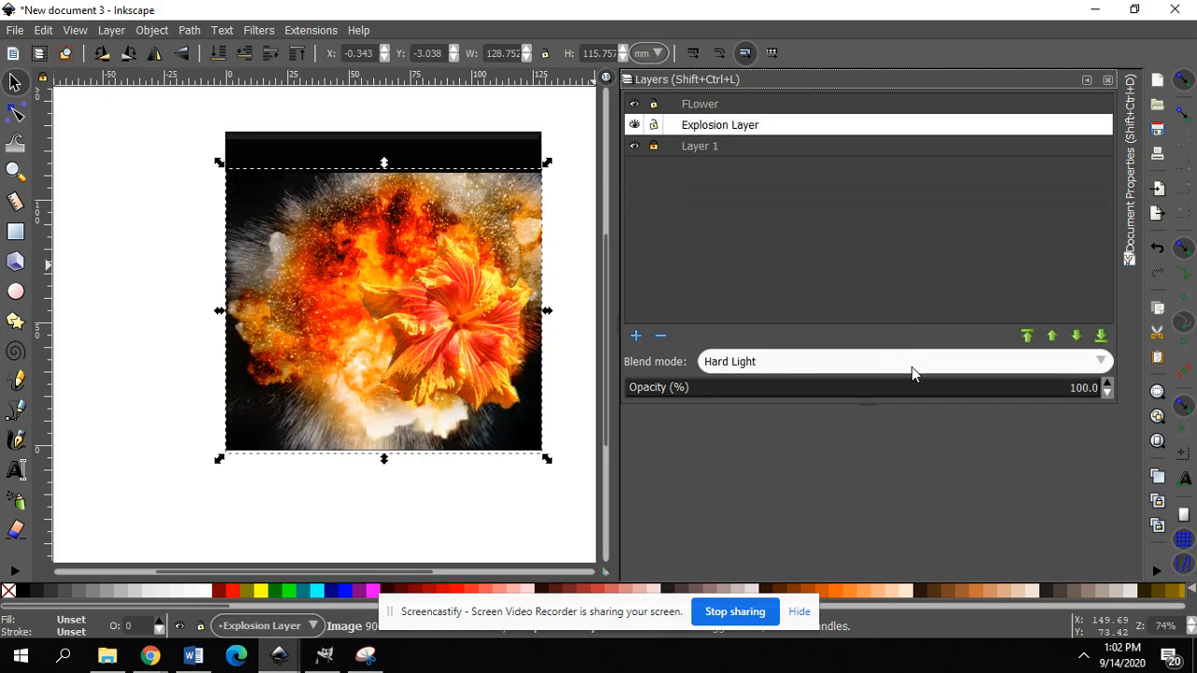